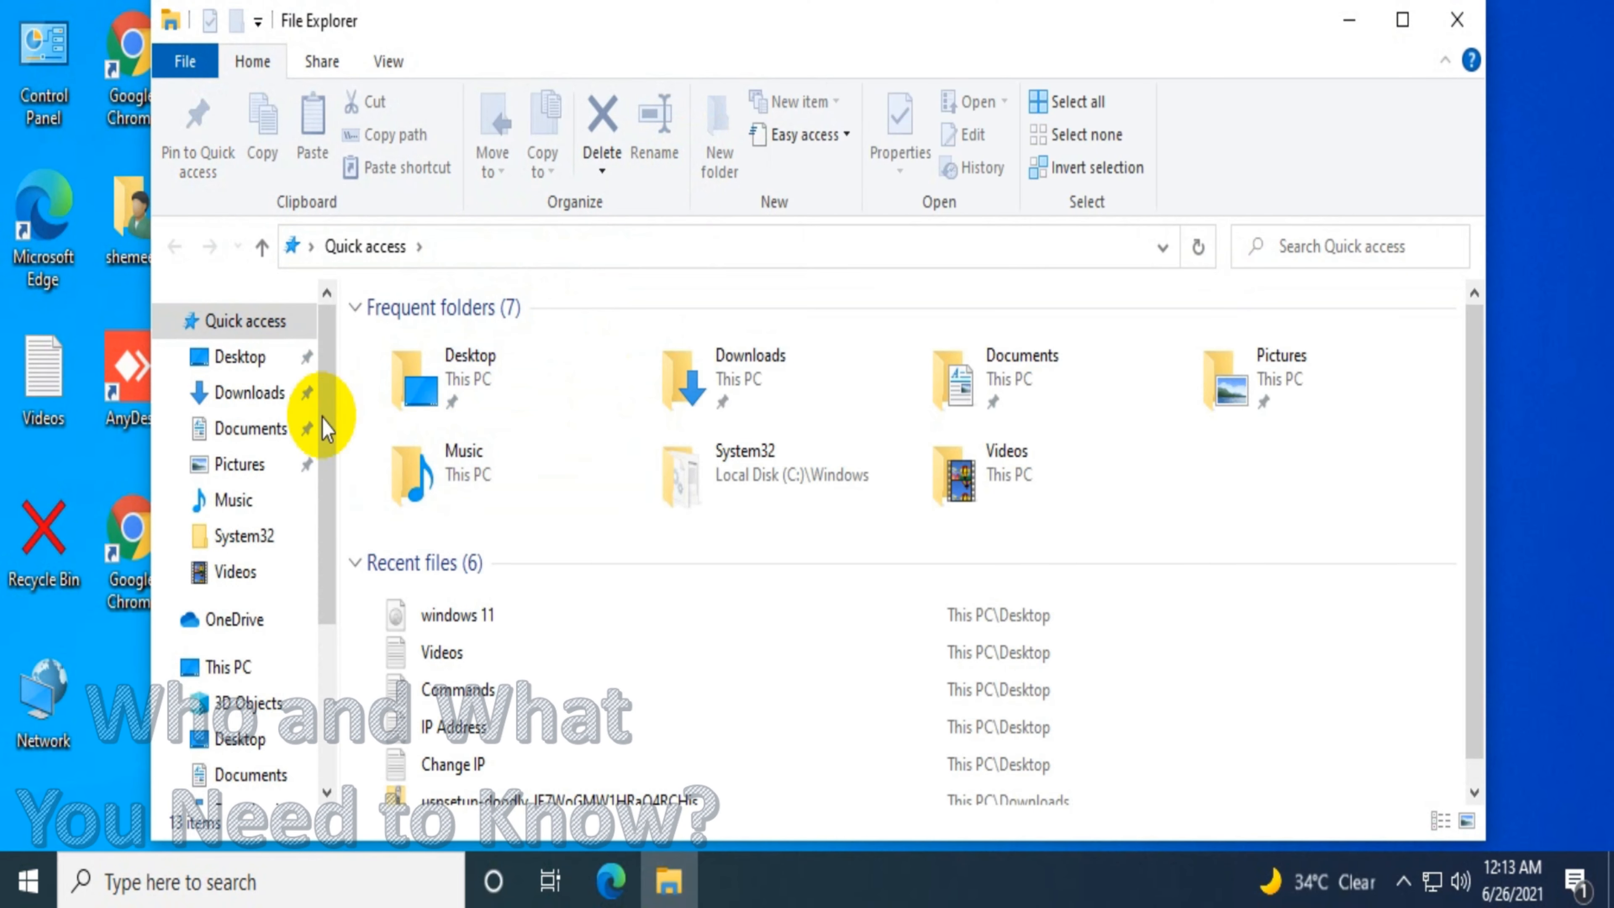
# Eject the ESD-ISO disc from DVD Drive (D:) under This PC
pyautogui.click(257, 675)
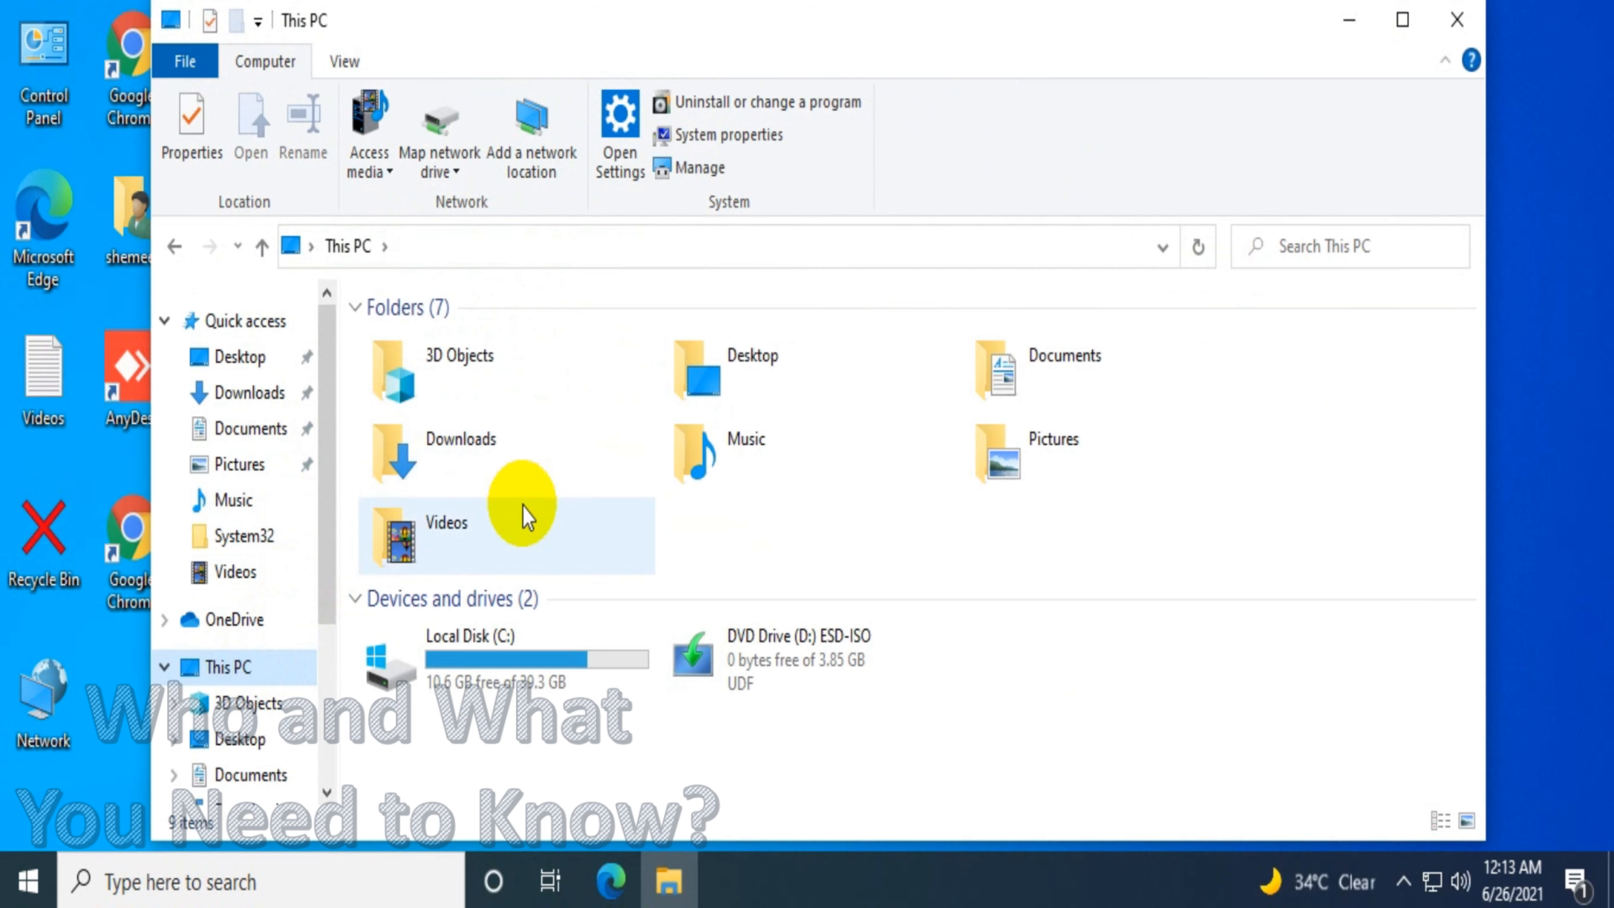
pyautogui.click(748, 649)
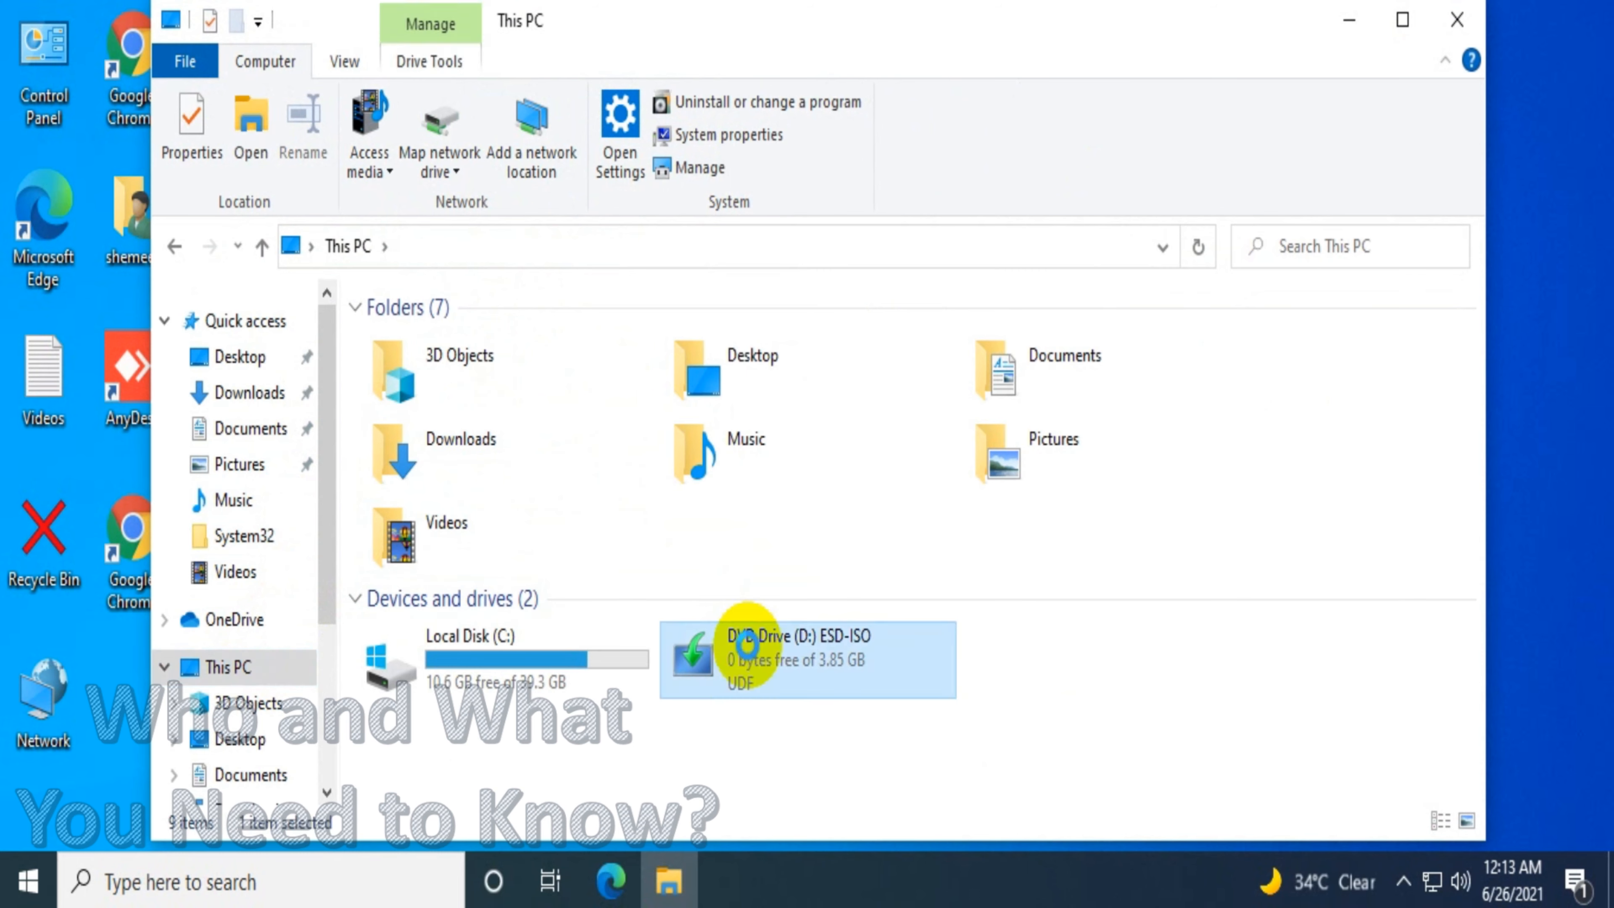
pyautogui.rightClick(747, 649)
pyautogui.click(824, 491)
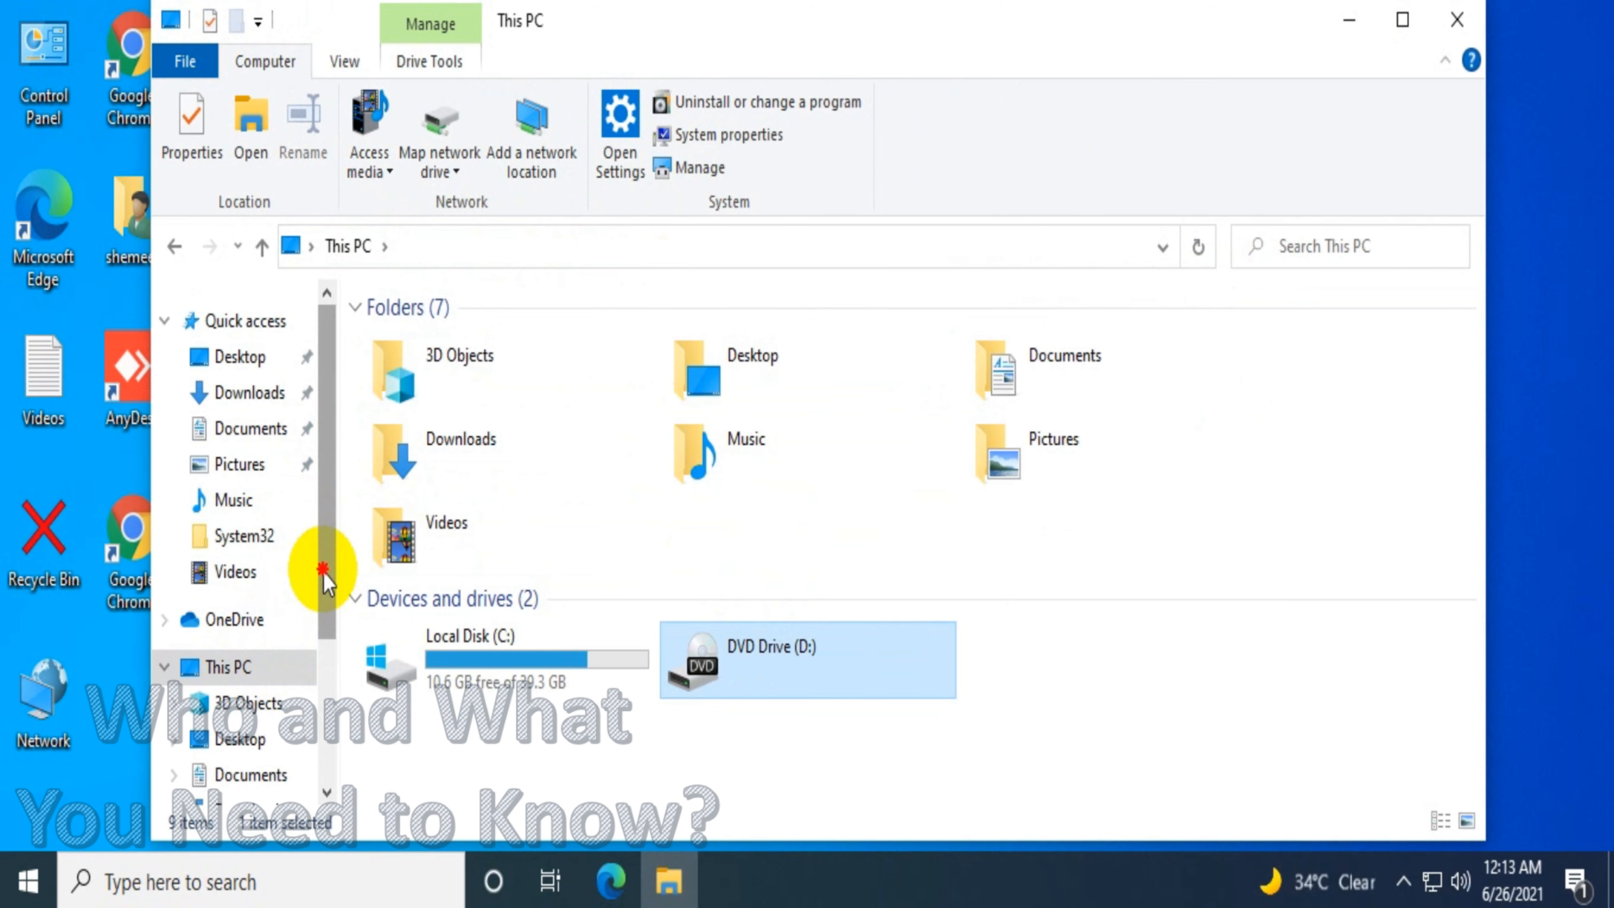
# Open the system properties and examine the Windows edition and version details before closing Settings
pyautogui.moveTo(323, 573); pyautogui.dragTo(360, 414)
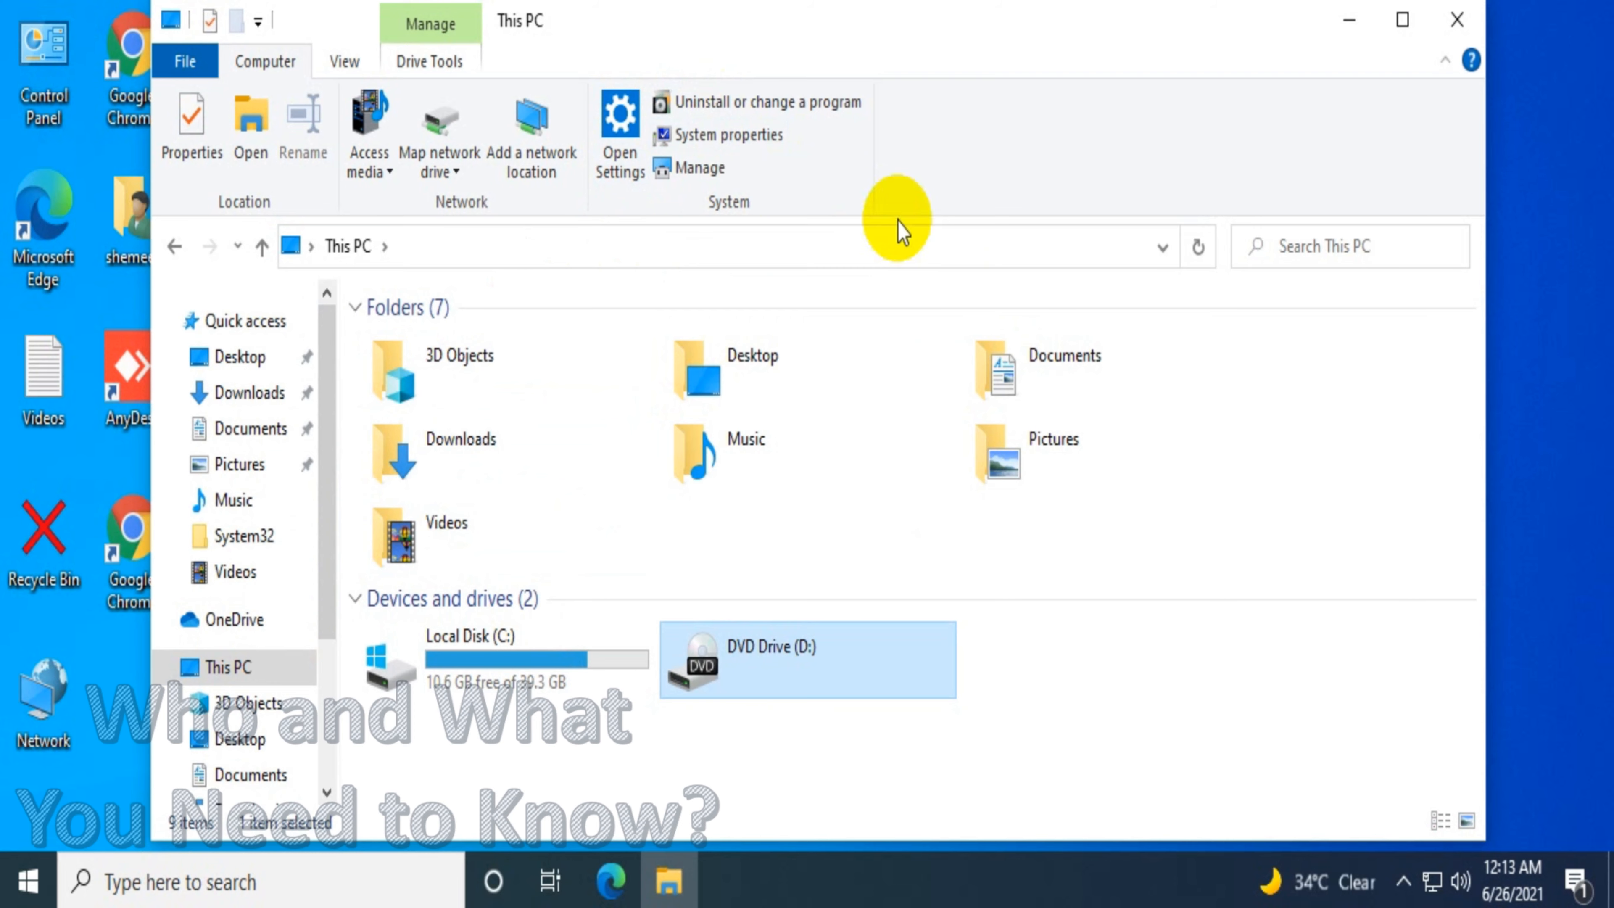
pyautogui.click(735, 136)
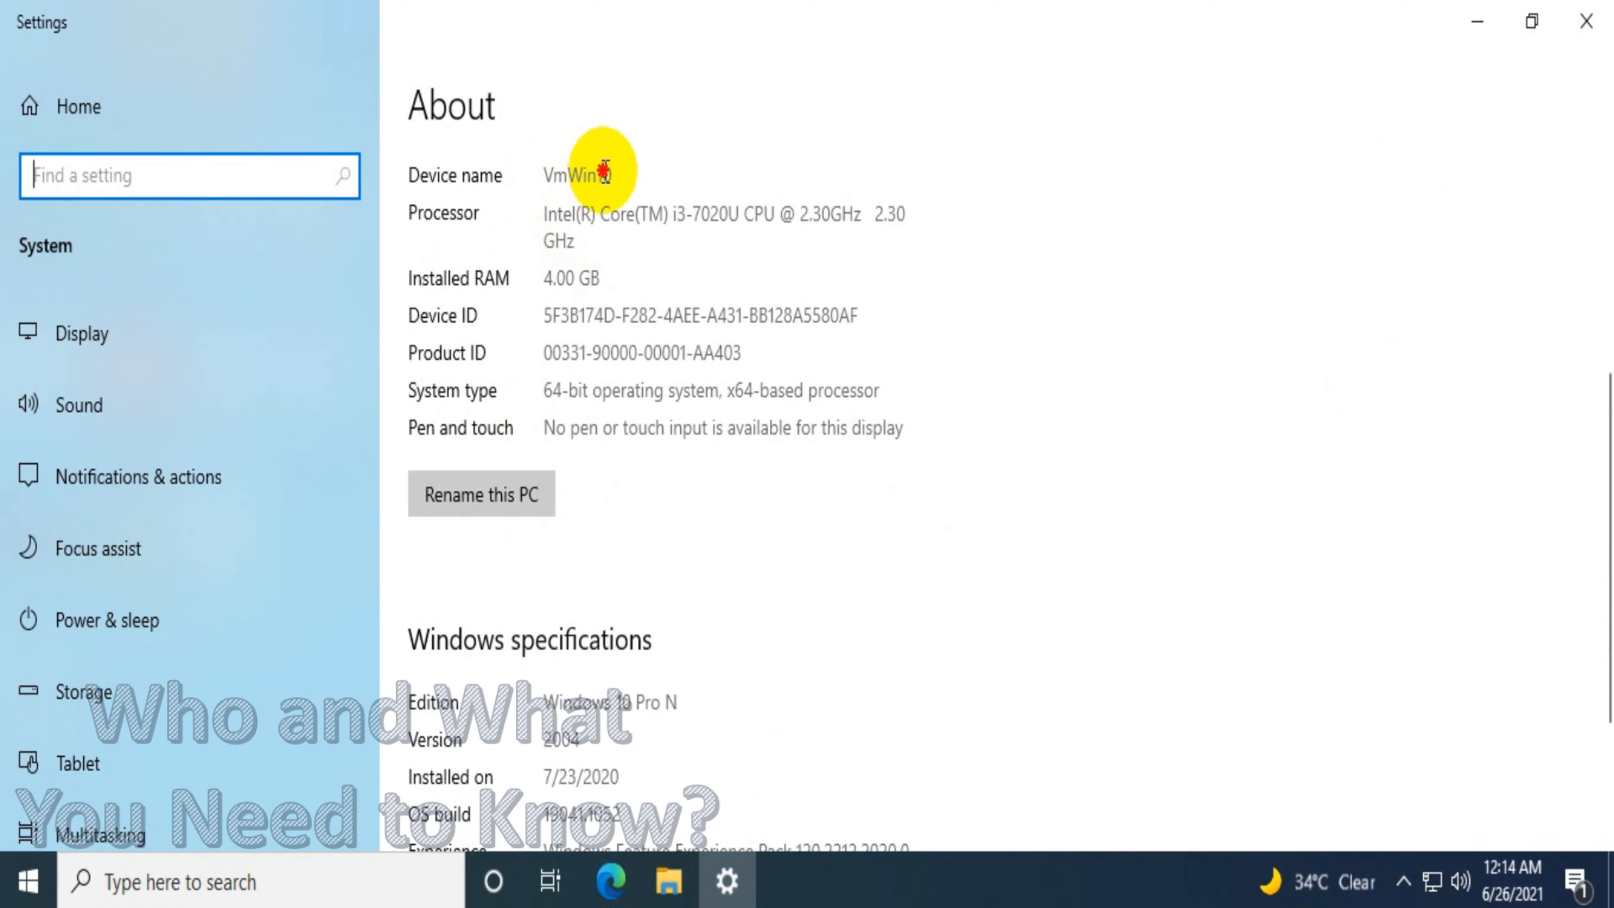
pyautogui.scroll(6, 1544, 238)
pyautogui.scroll(-10, 1042, 515)
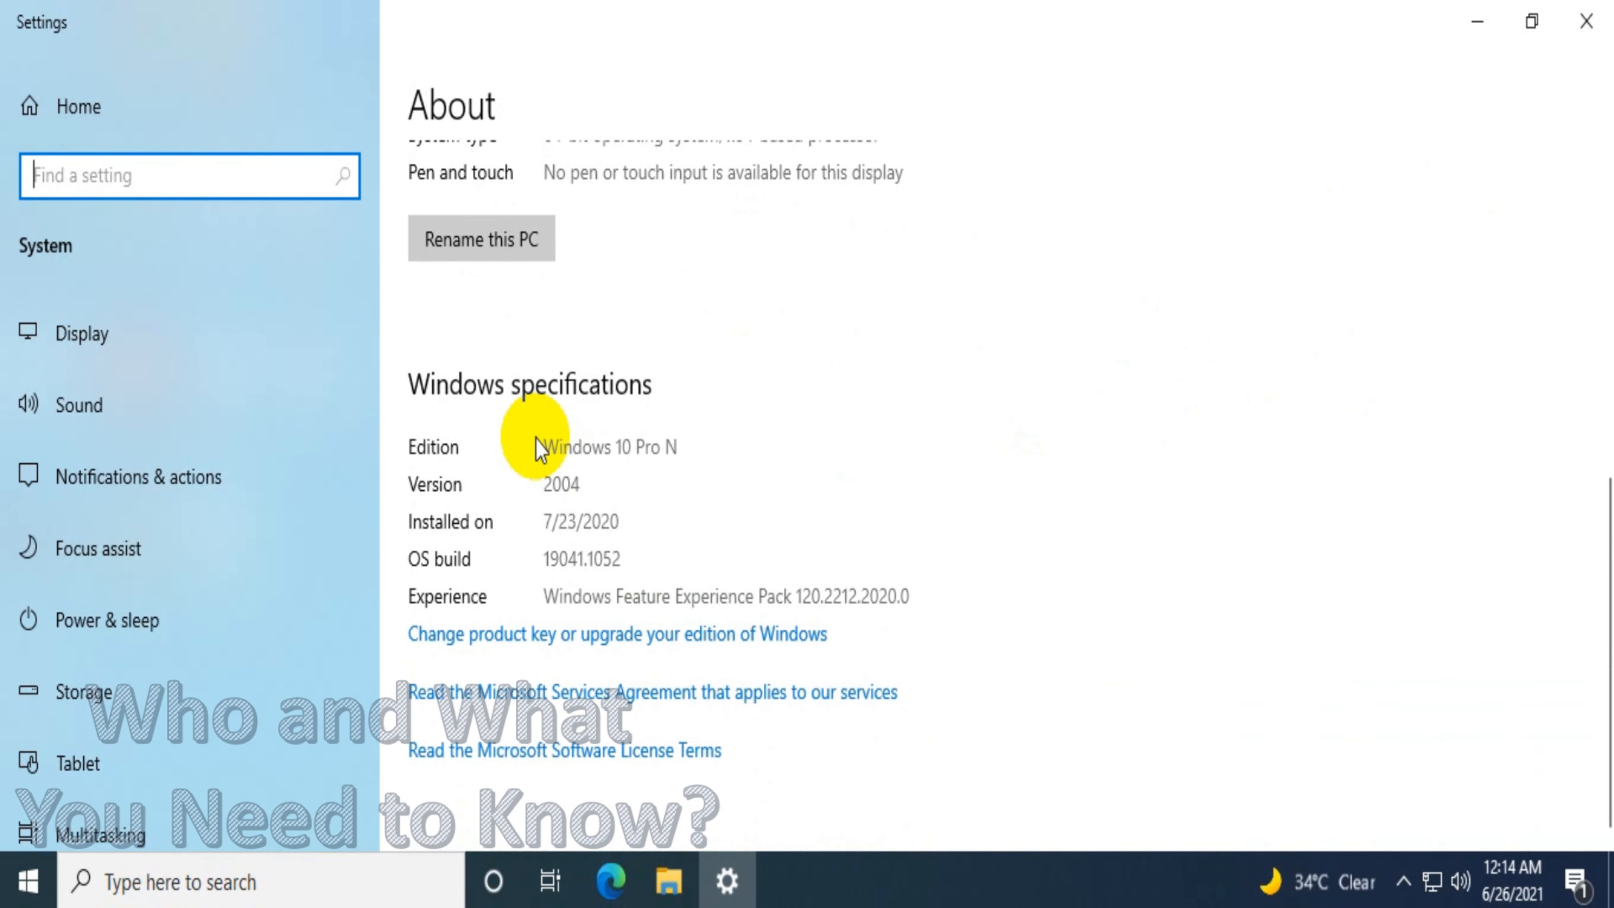
pyautogui.click(718, 444)
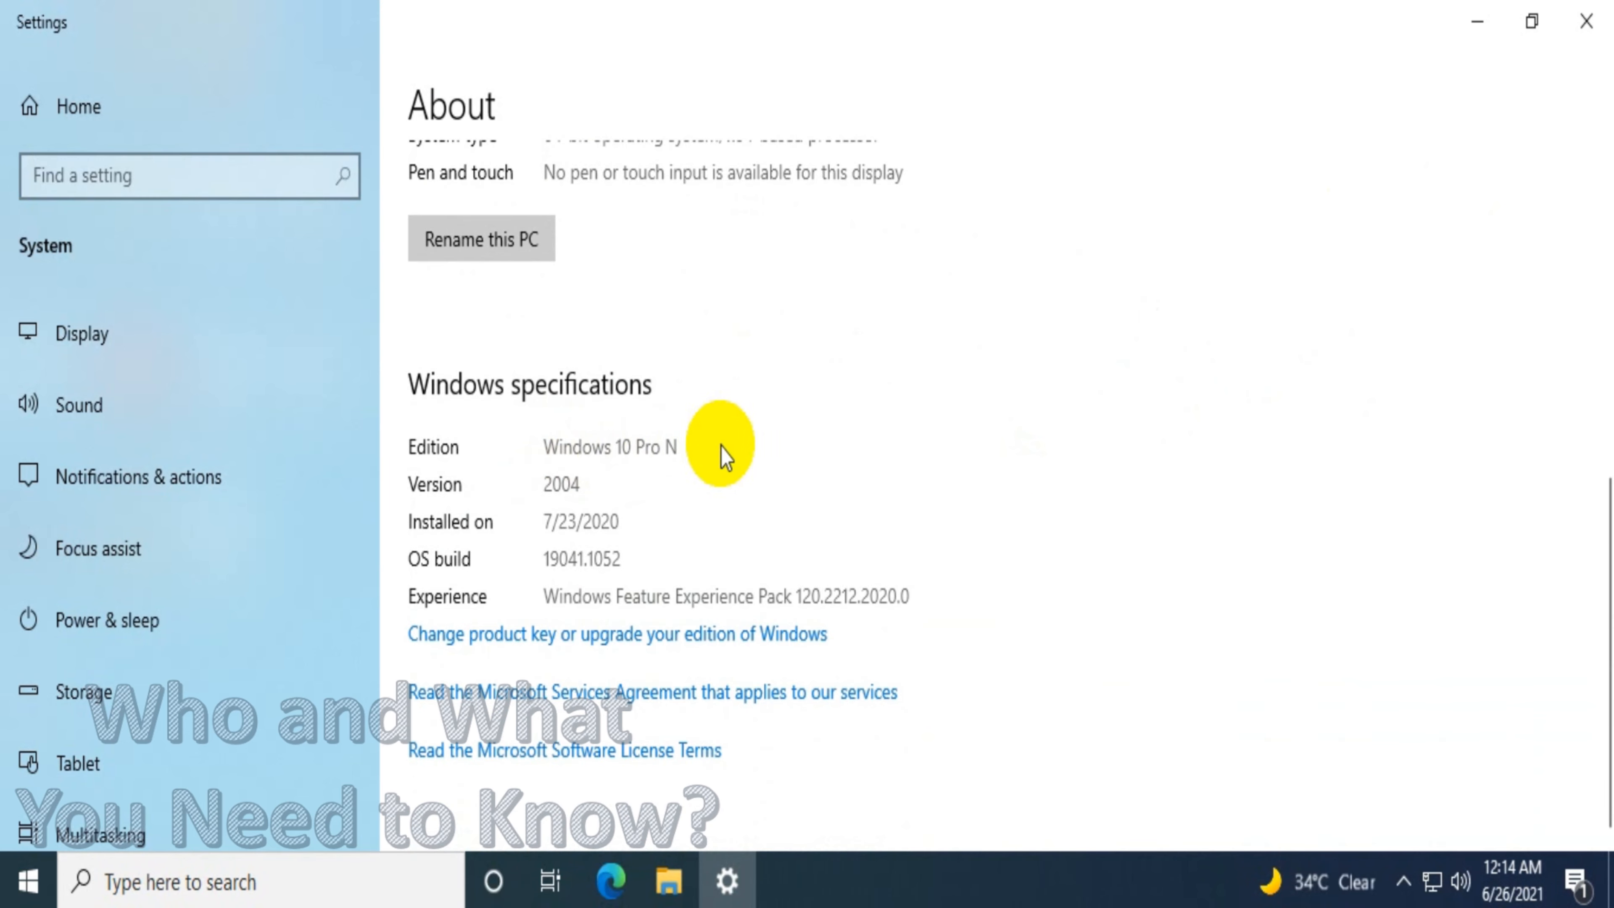
pyautogui.click(1586, 22)
pyautogui.rightClick(638, 264)
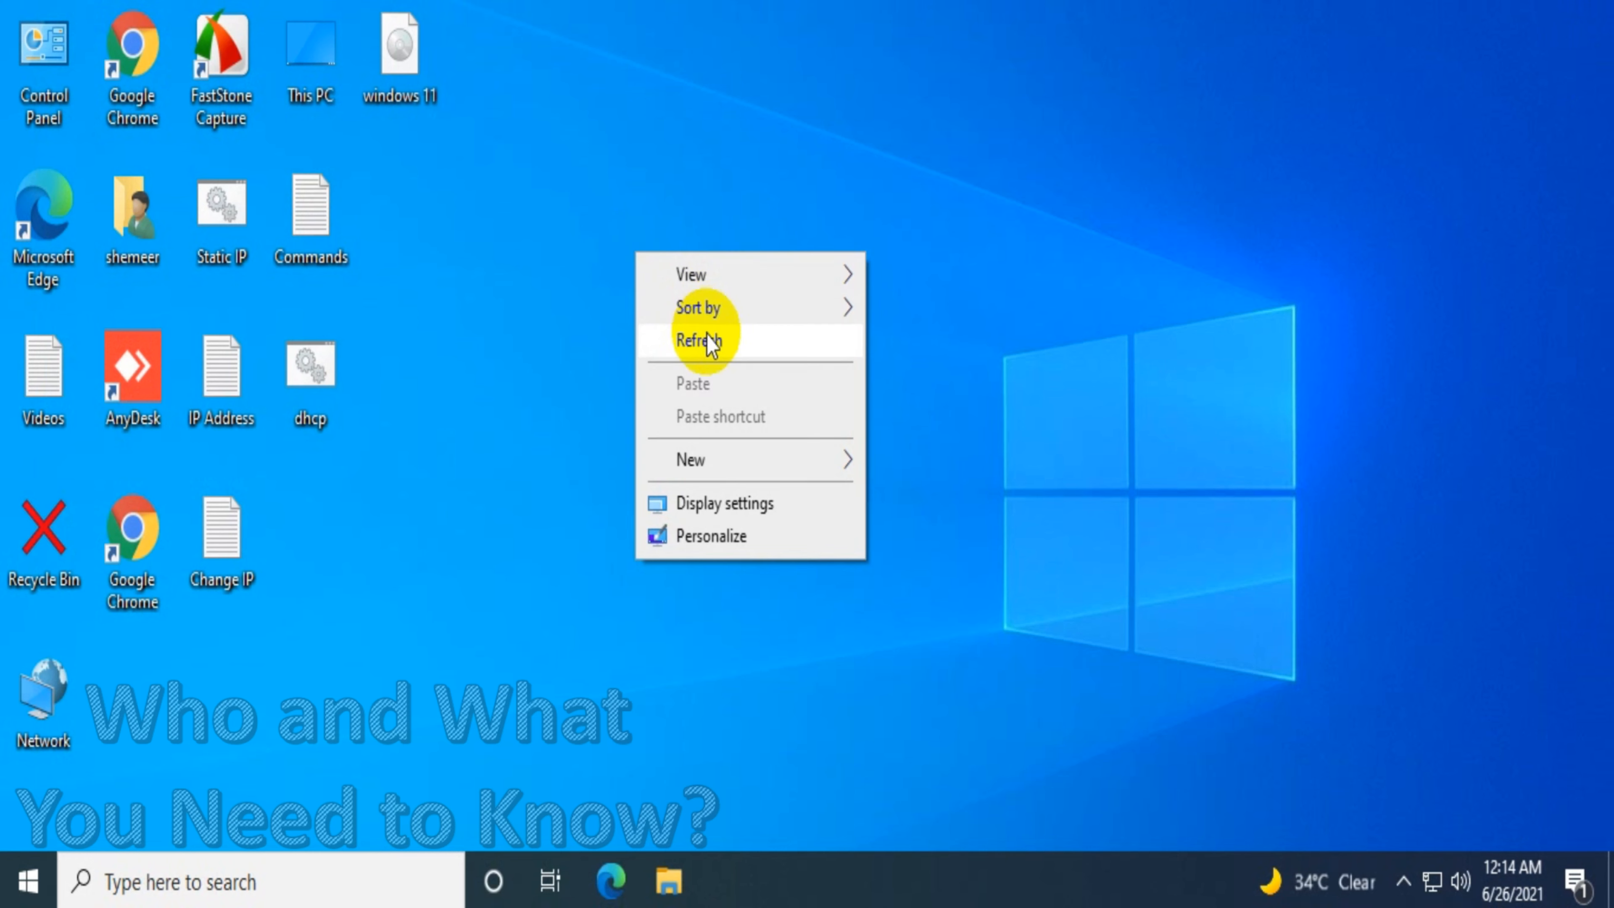
pyautogui.click(706, 344)
pyautogui.rightClick(684, 271)
pyautogui.click(766, 360)
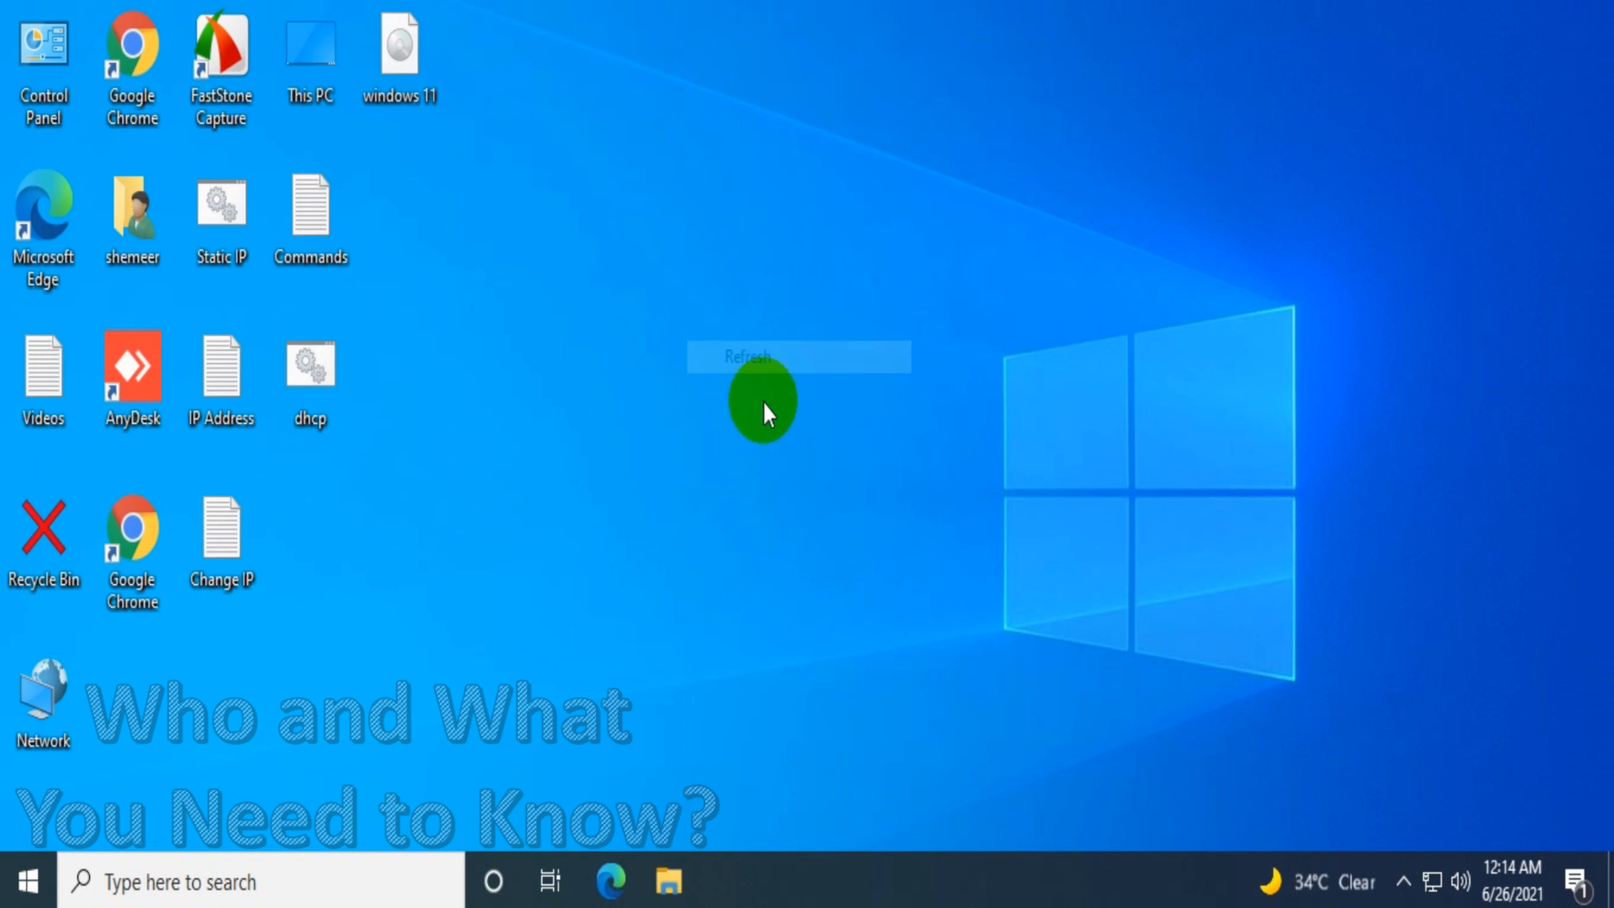
# Move the windows 11 disc image on the desktop and mount it
pyautogui.moveTo(416, 67); pyautogui.dragTo(851, 136)
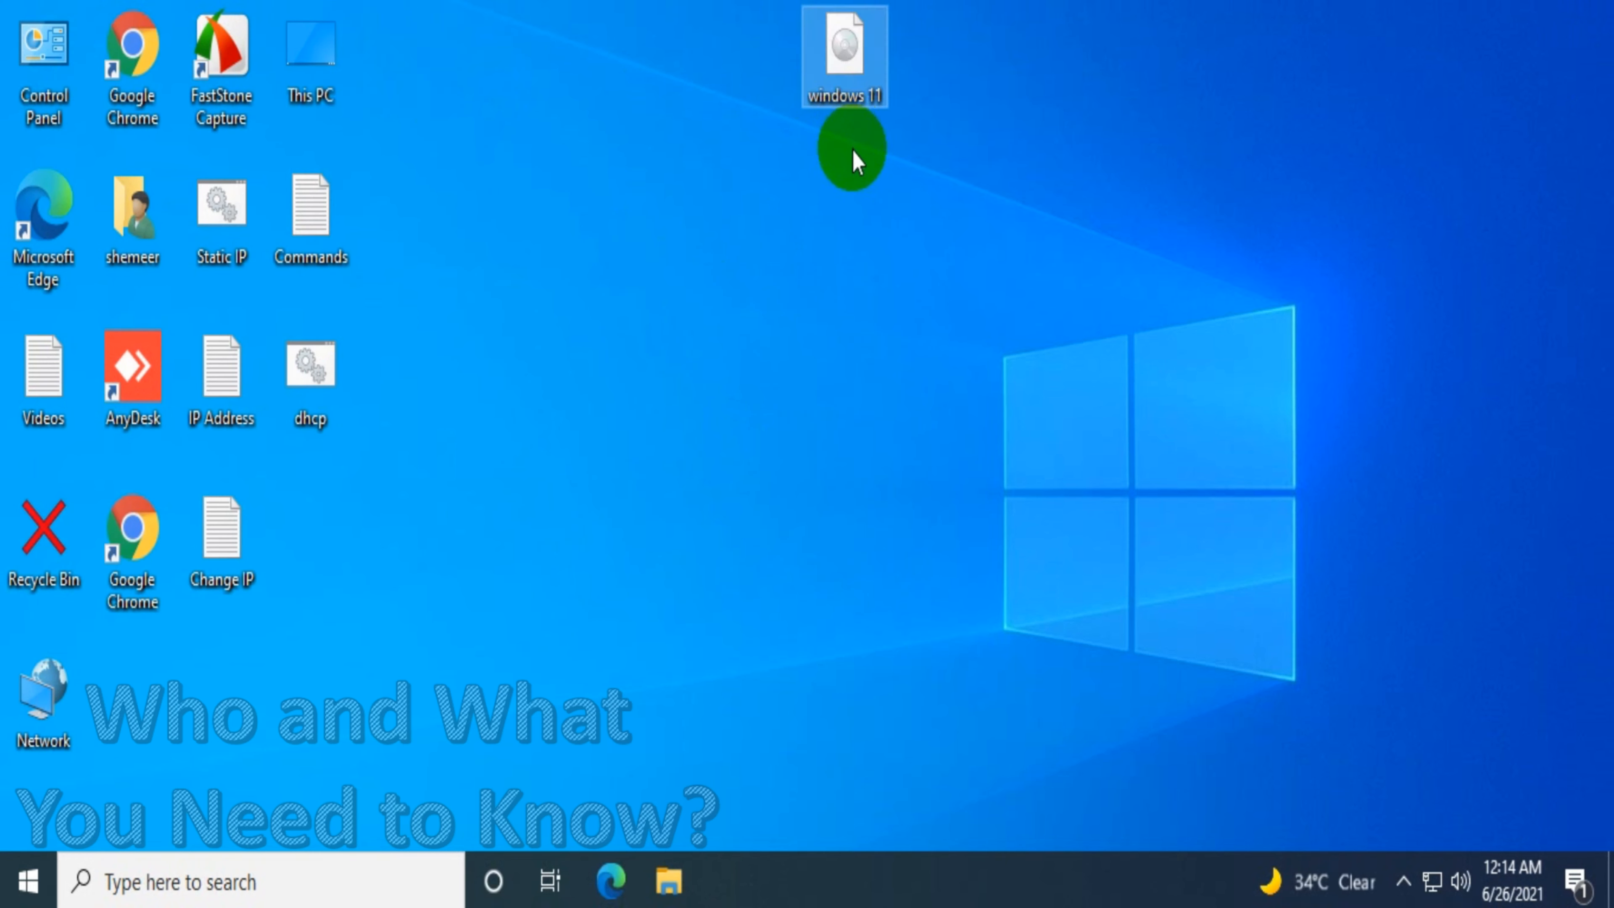
pyautogui.rightClick(844, 62)
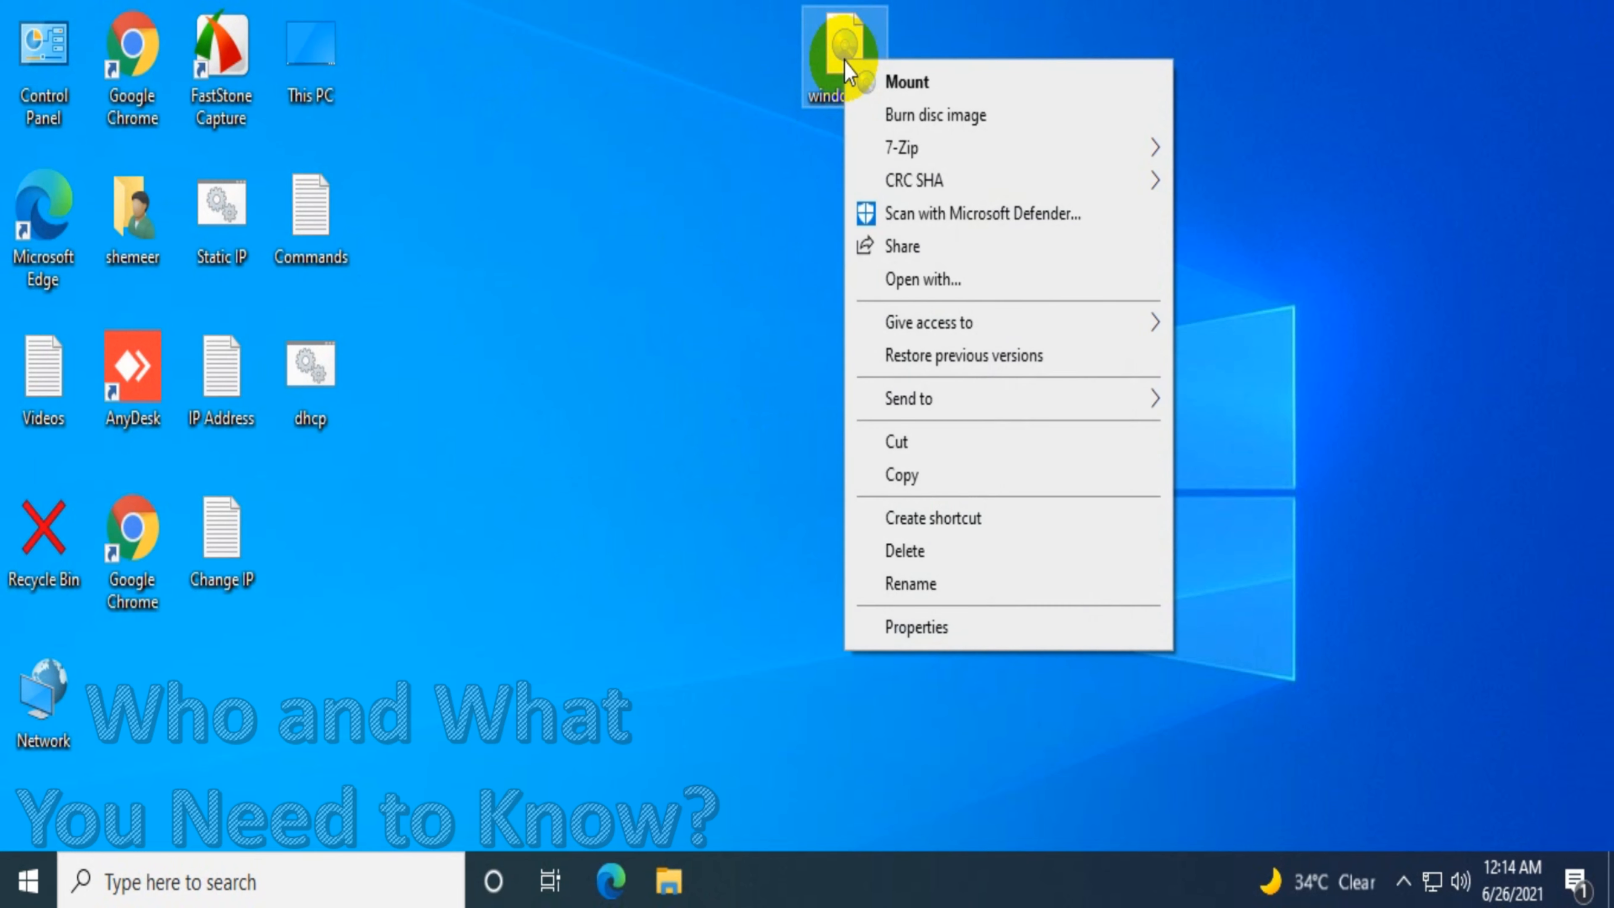
pyautogui.click(917, 90)
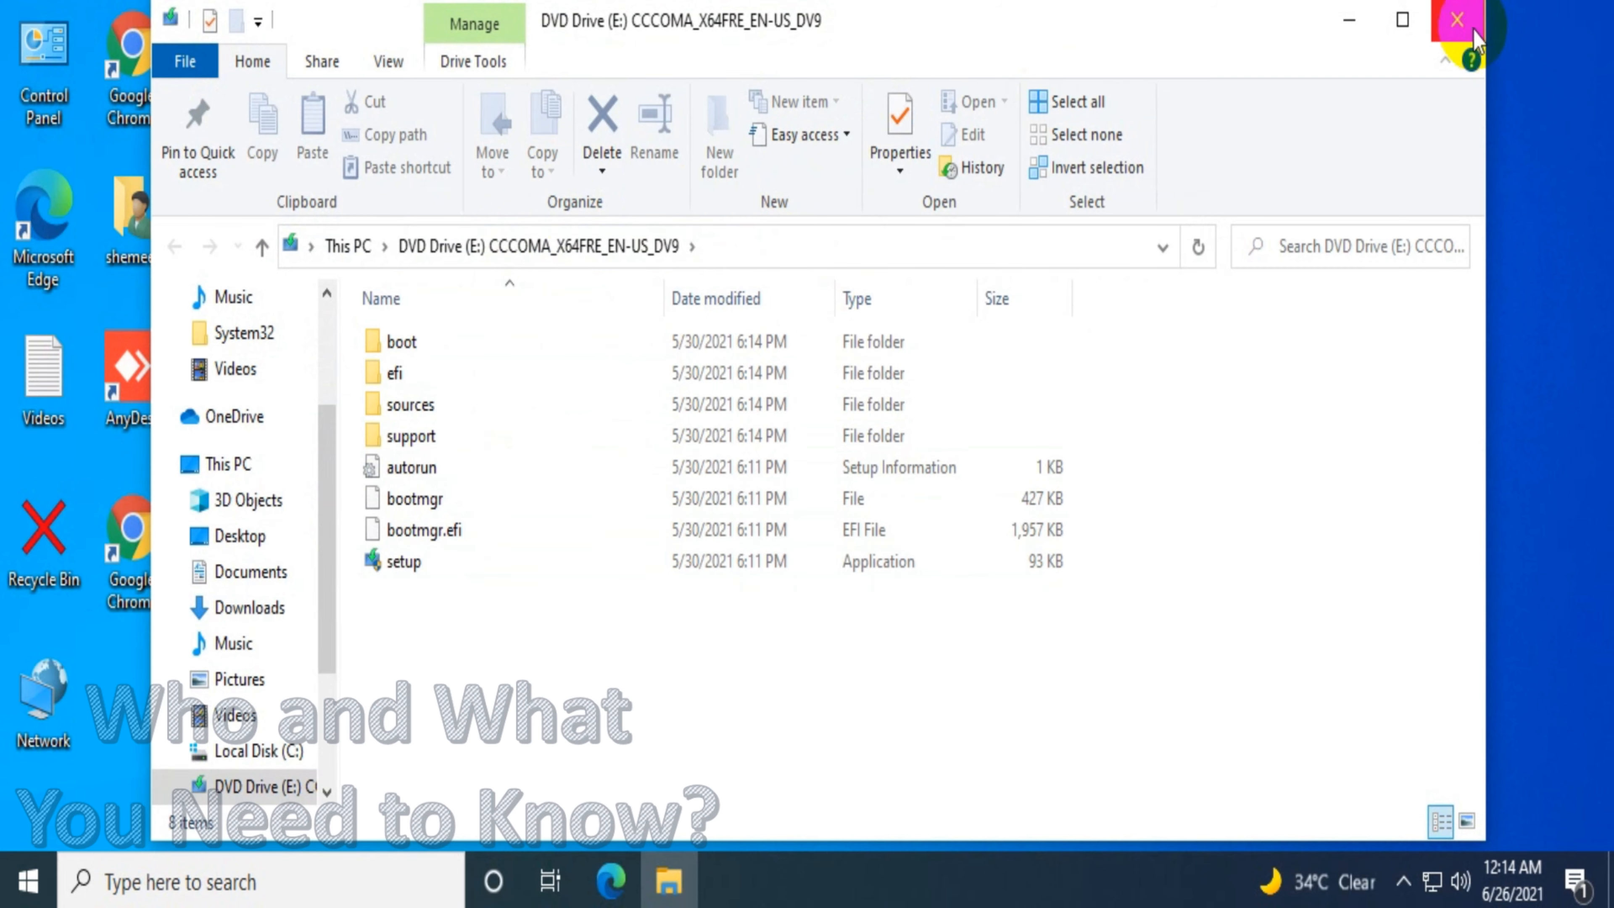
# Open Disk Management with diskmgmt.msc and initialize Disk 1 with the GPT partition style
pyautogui.click(1349, 24)
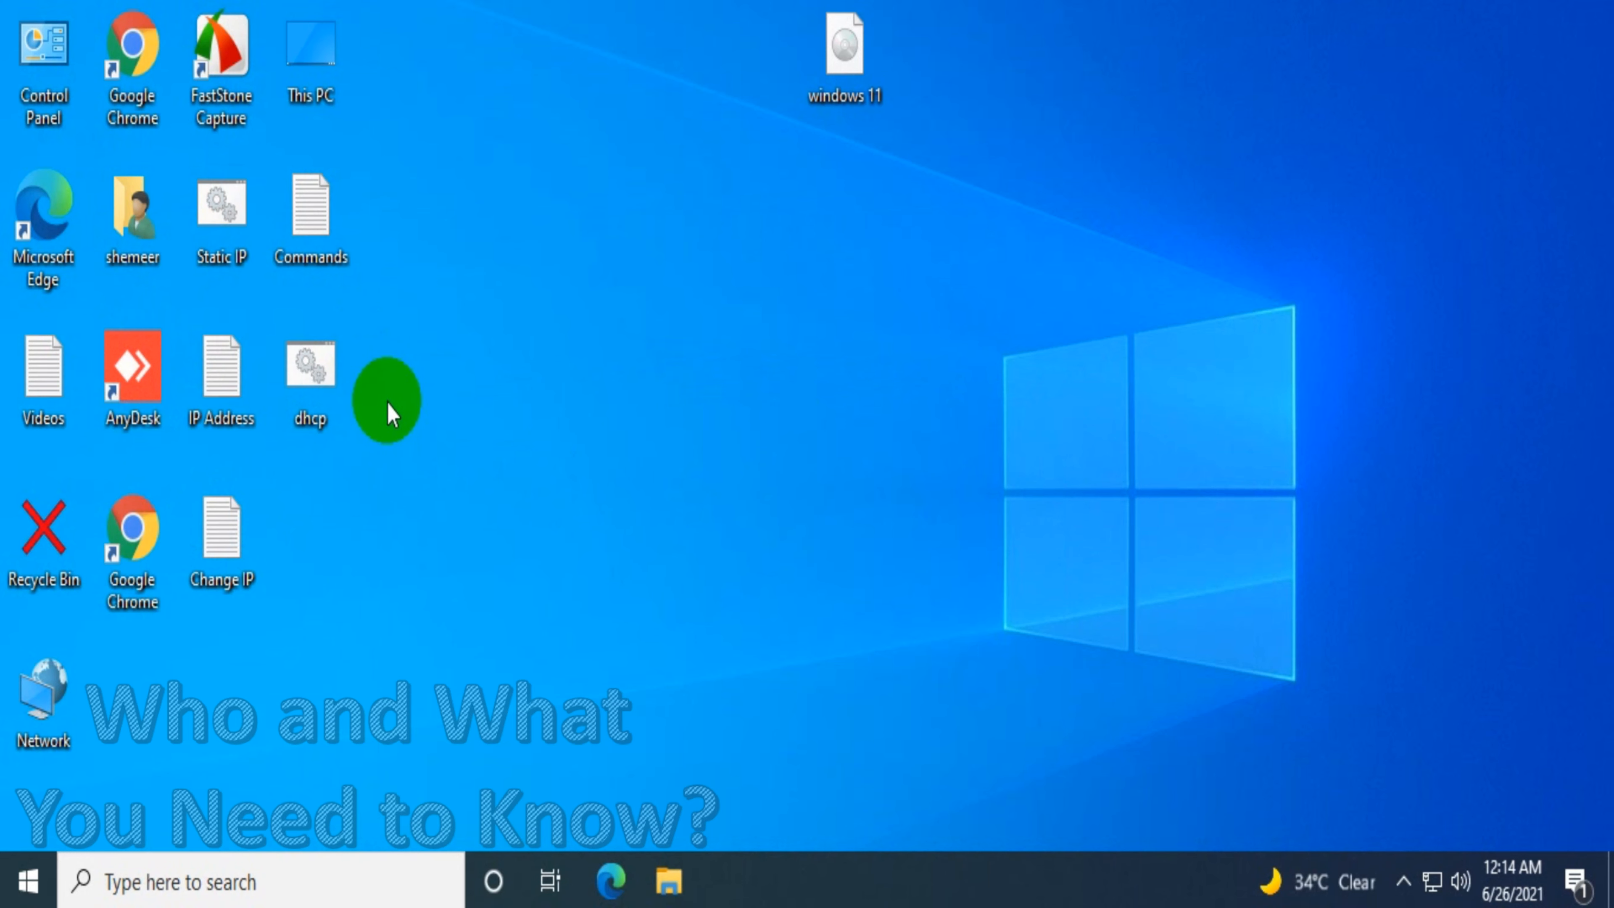
pyautogui.press('super+r')
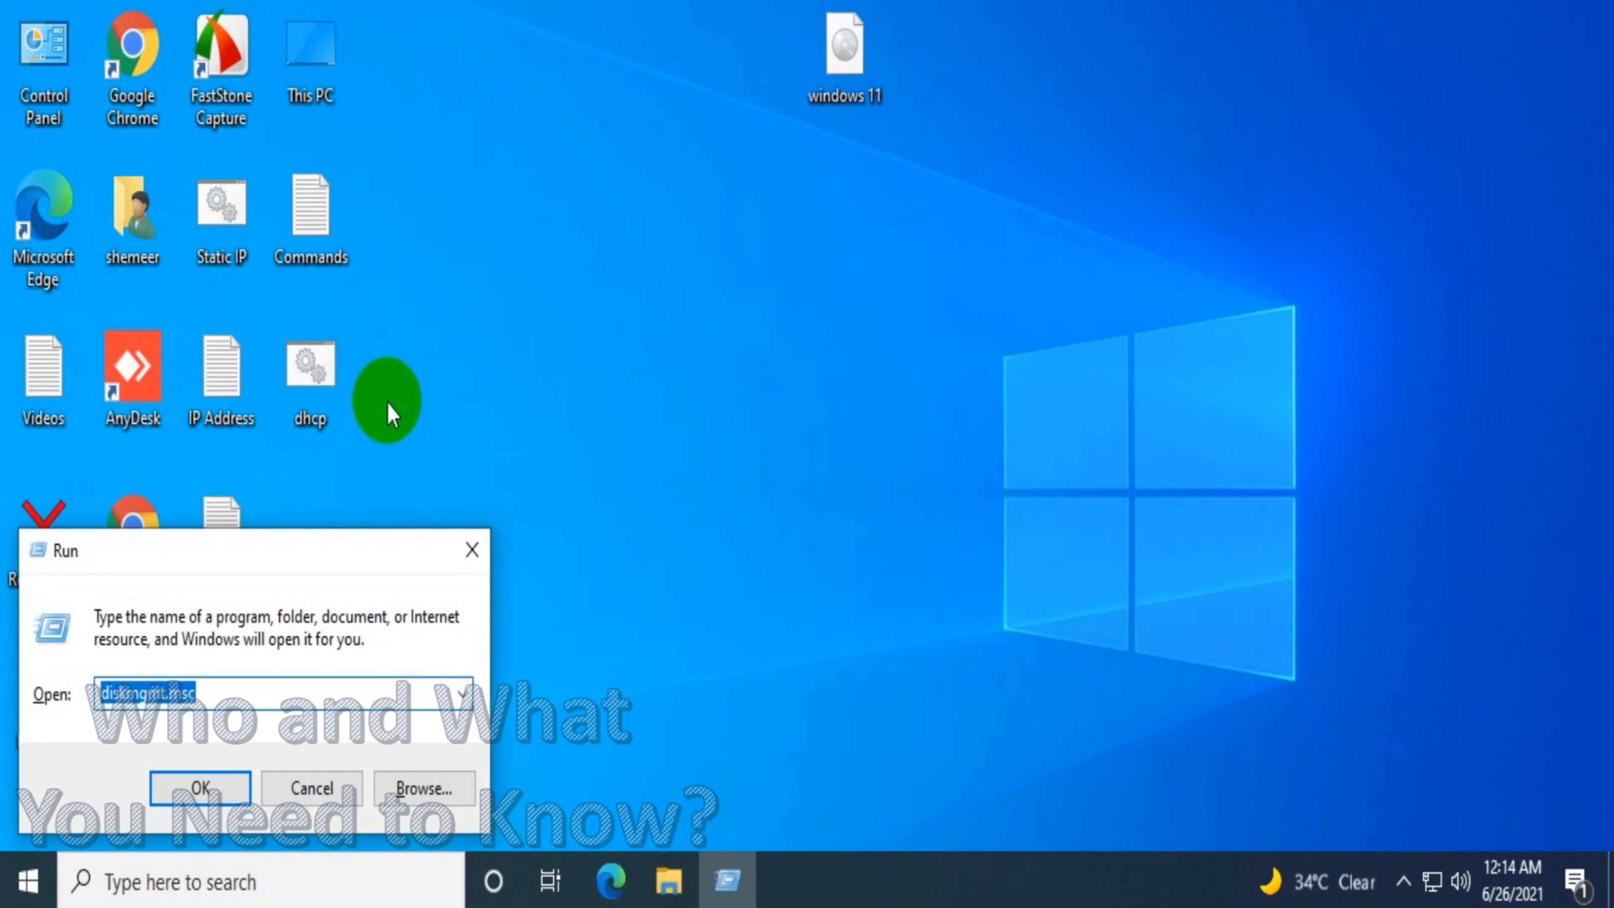
pyautogui.click(219, 787)
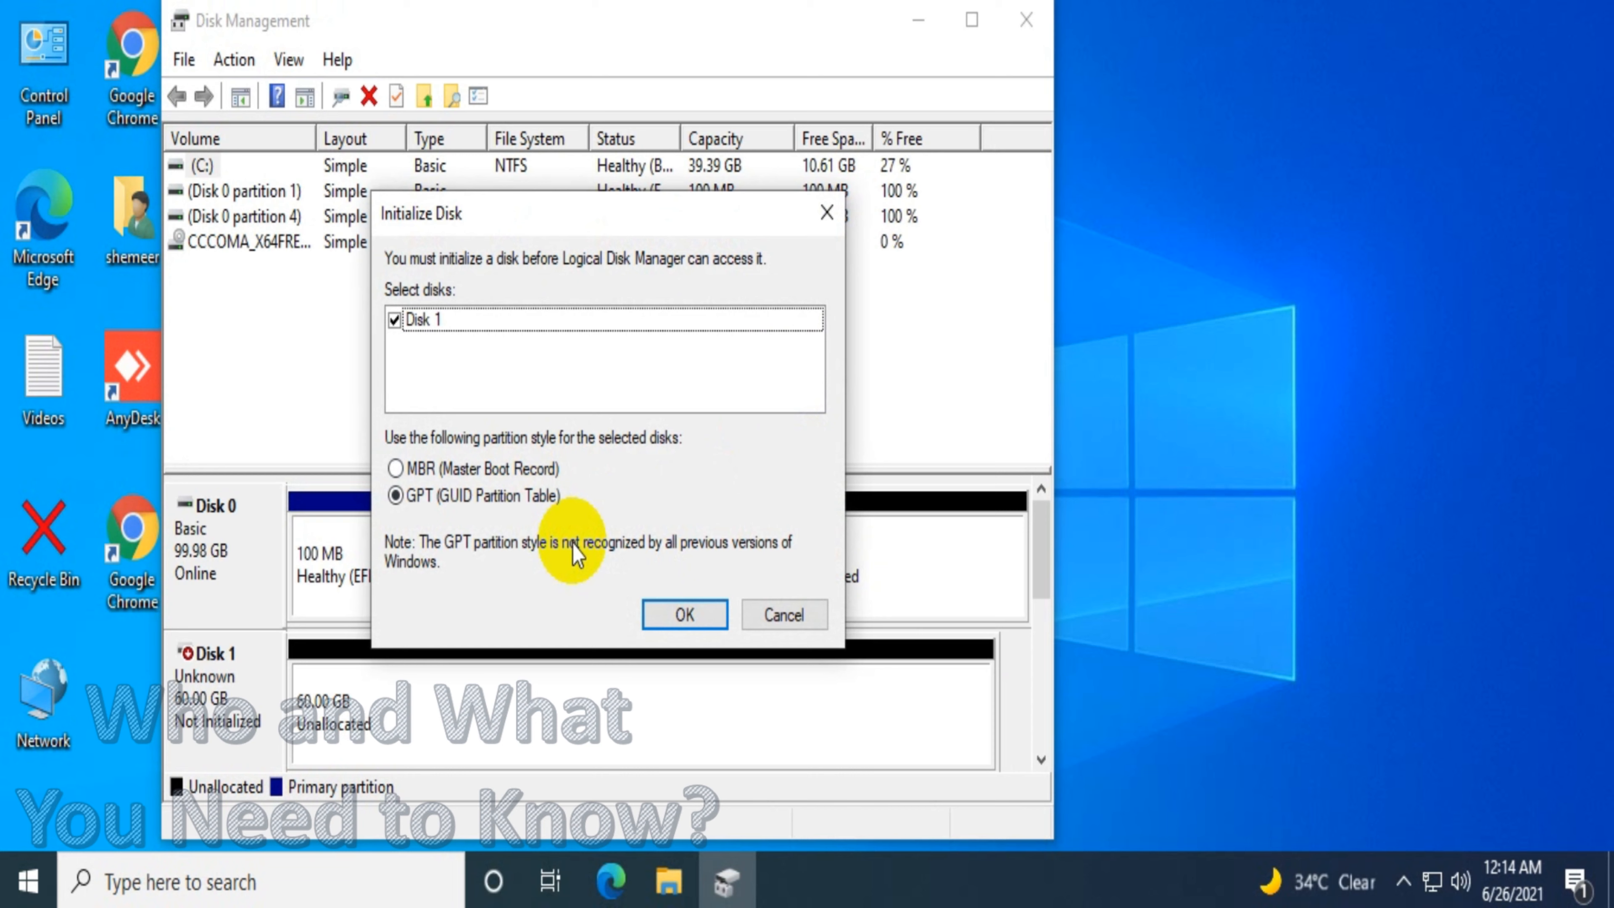
pyautogui.click(684, 614)
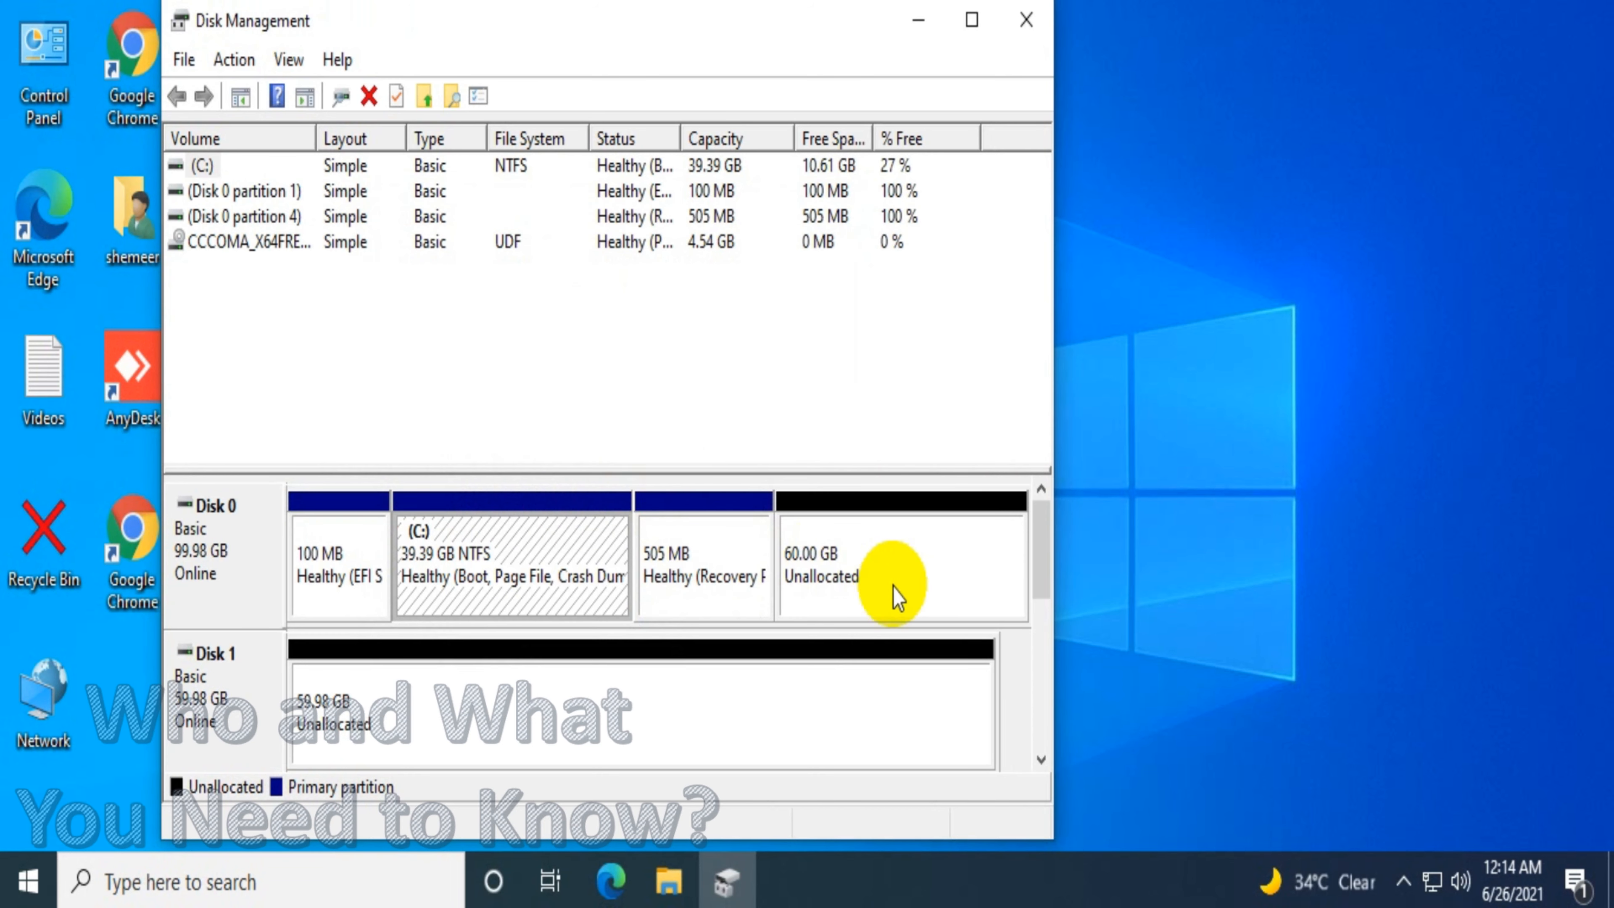
# Create a new simple volume on Disk 0's 60 GB unallocated space with drive letter F and NTFS
pyautogui.click(868, 566)
pyautogui.rightClick(852, 551)
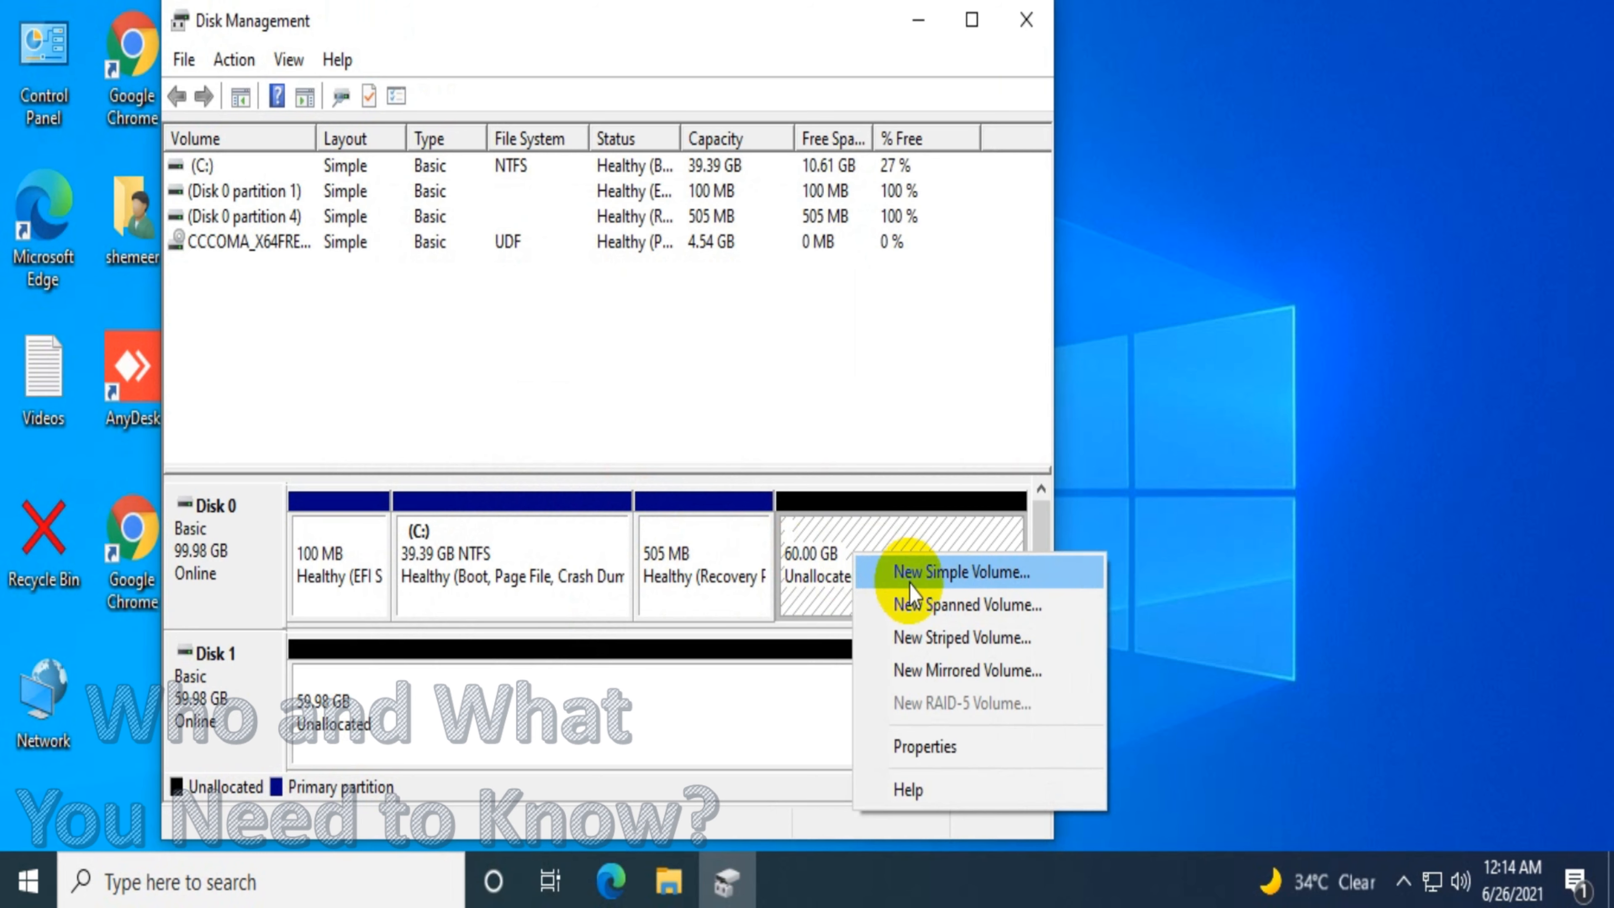
pyautogui.click(910, 574)
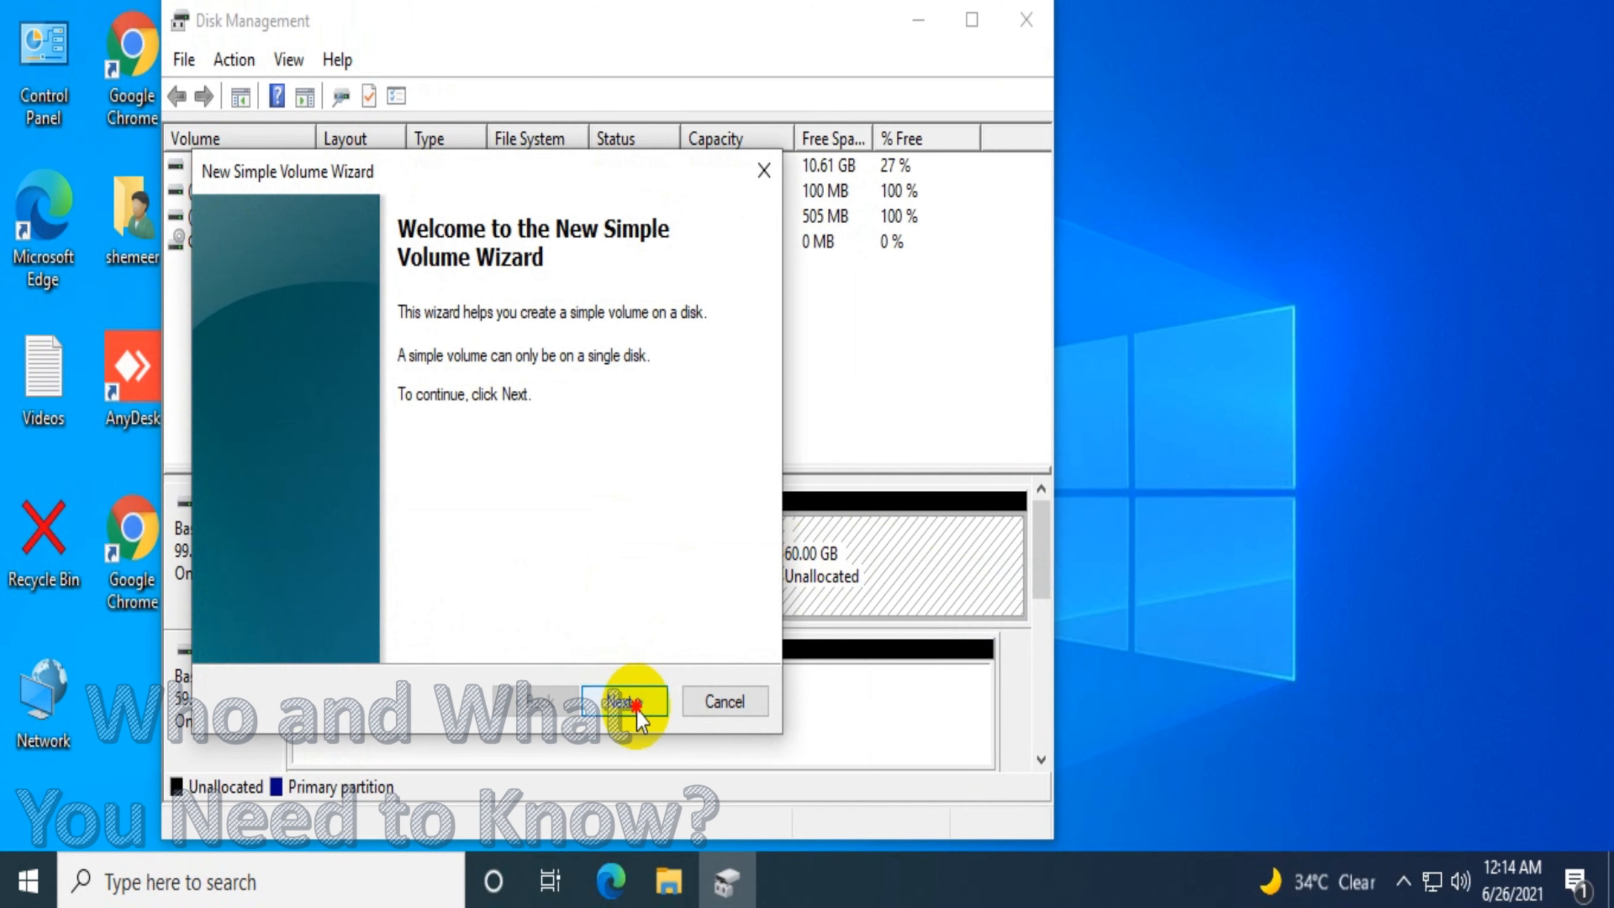
pyautogui.click(636, 704)
pyautogui.click(631, 702)
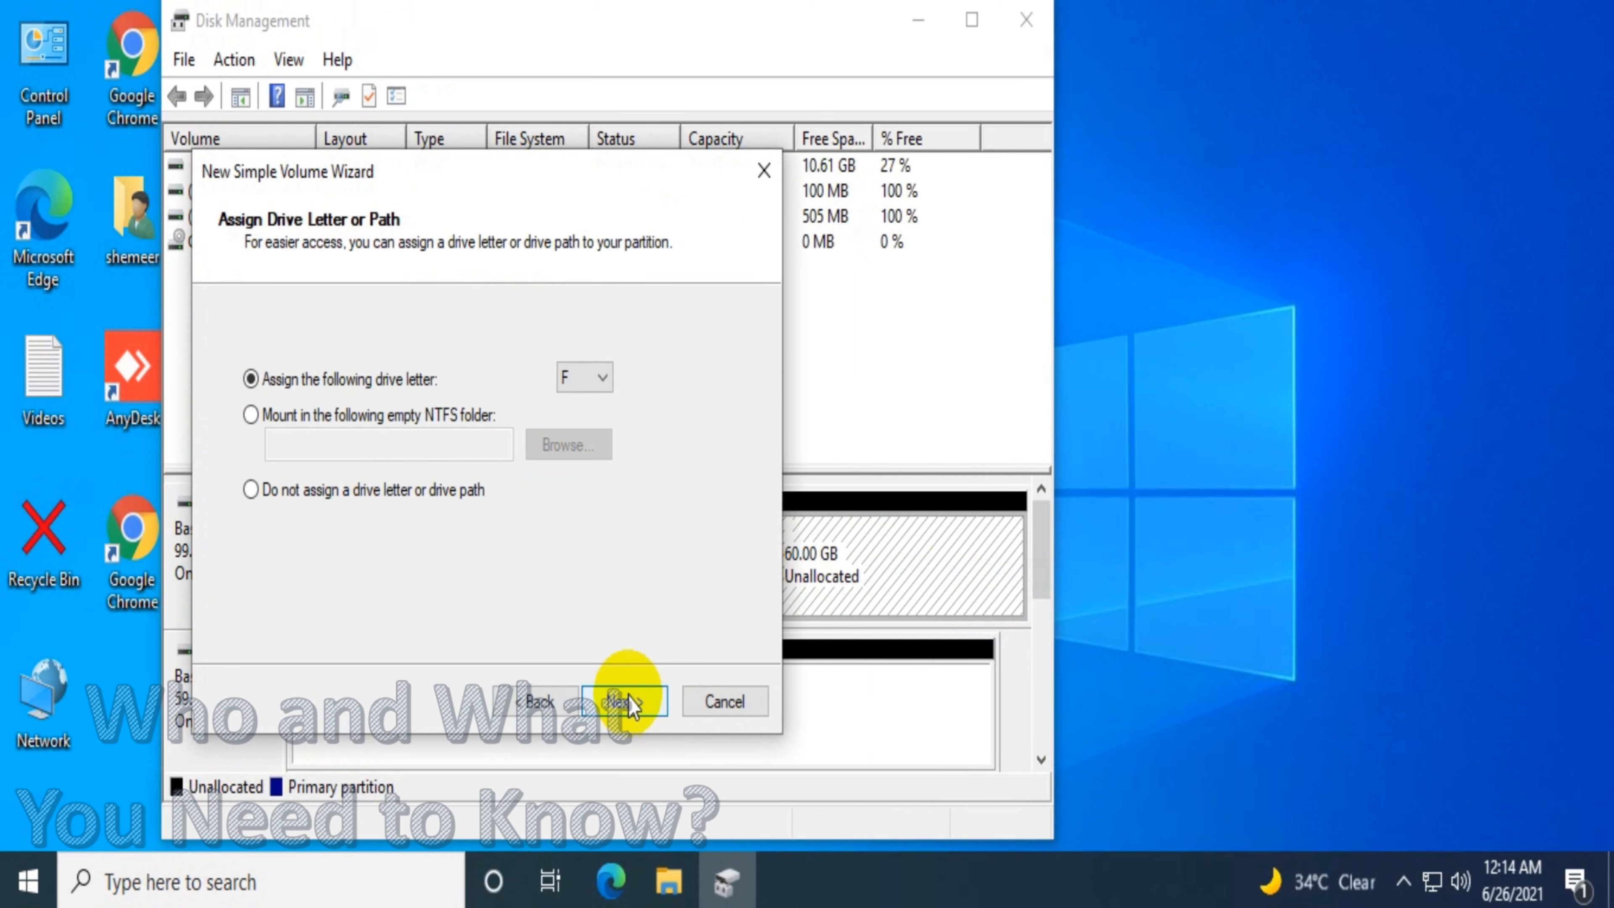
pyautogui.click(648, 702)
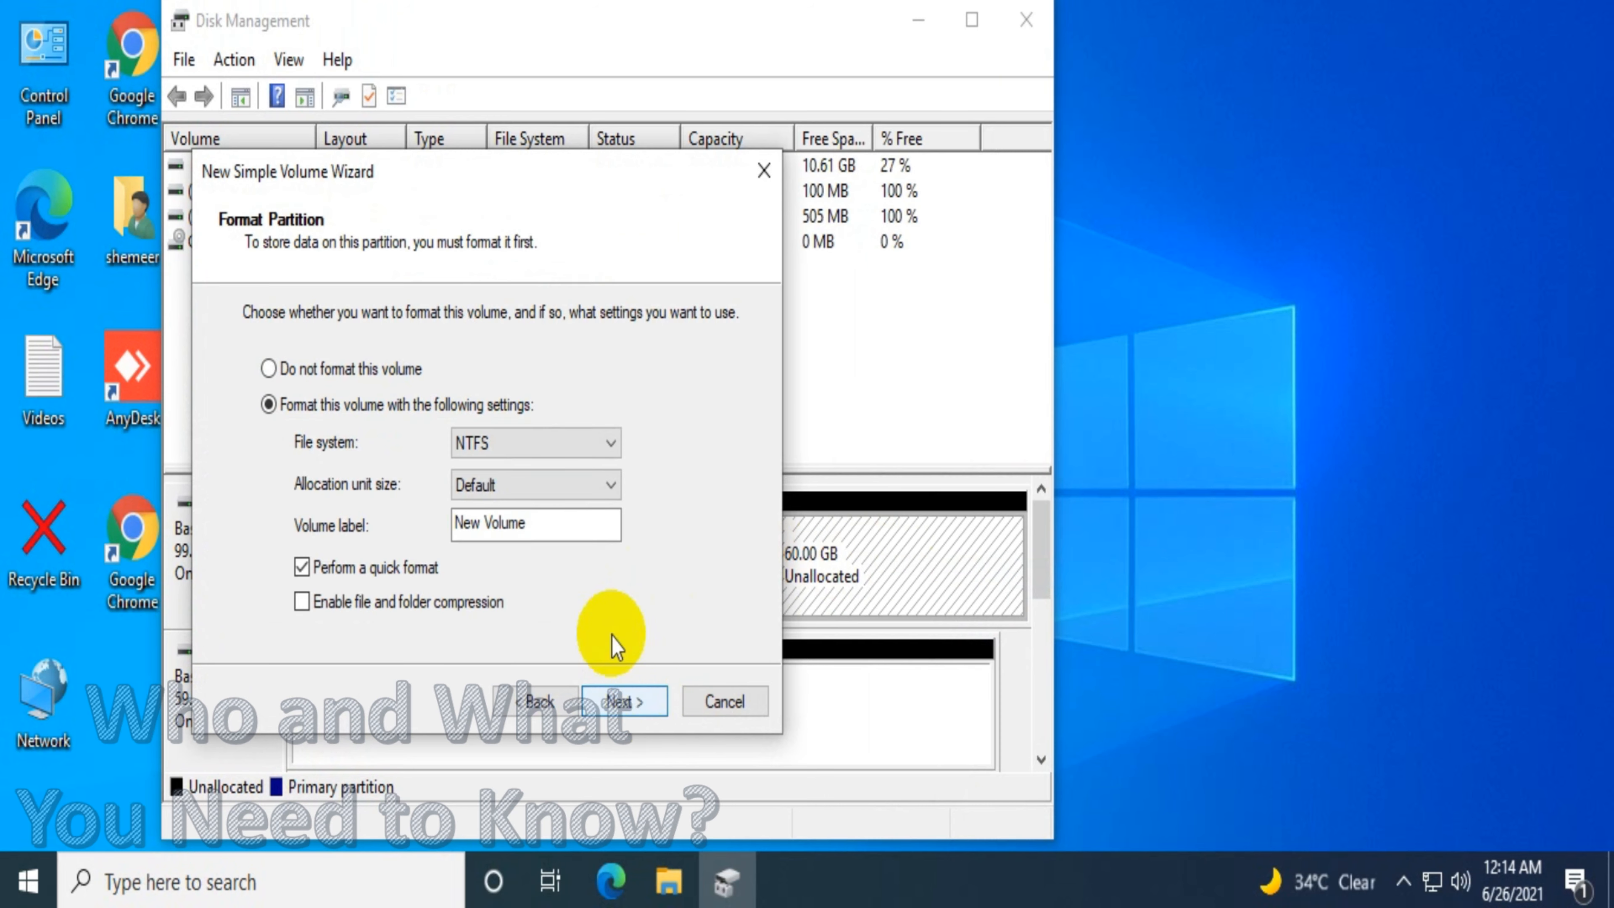
pyautogui.click(628, 701)
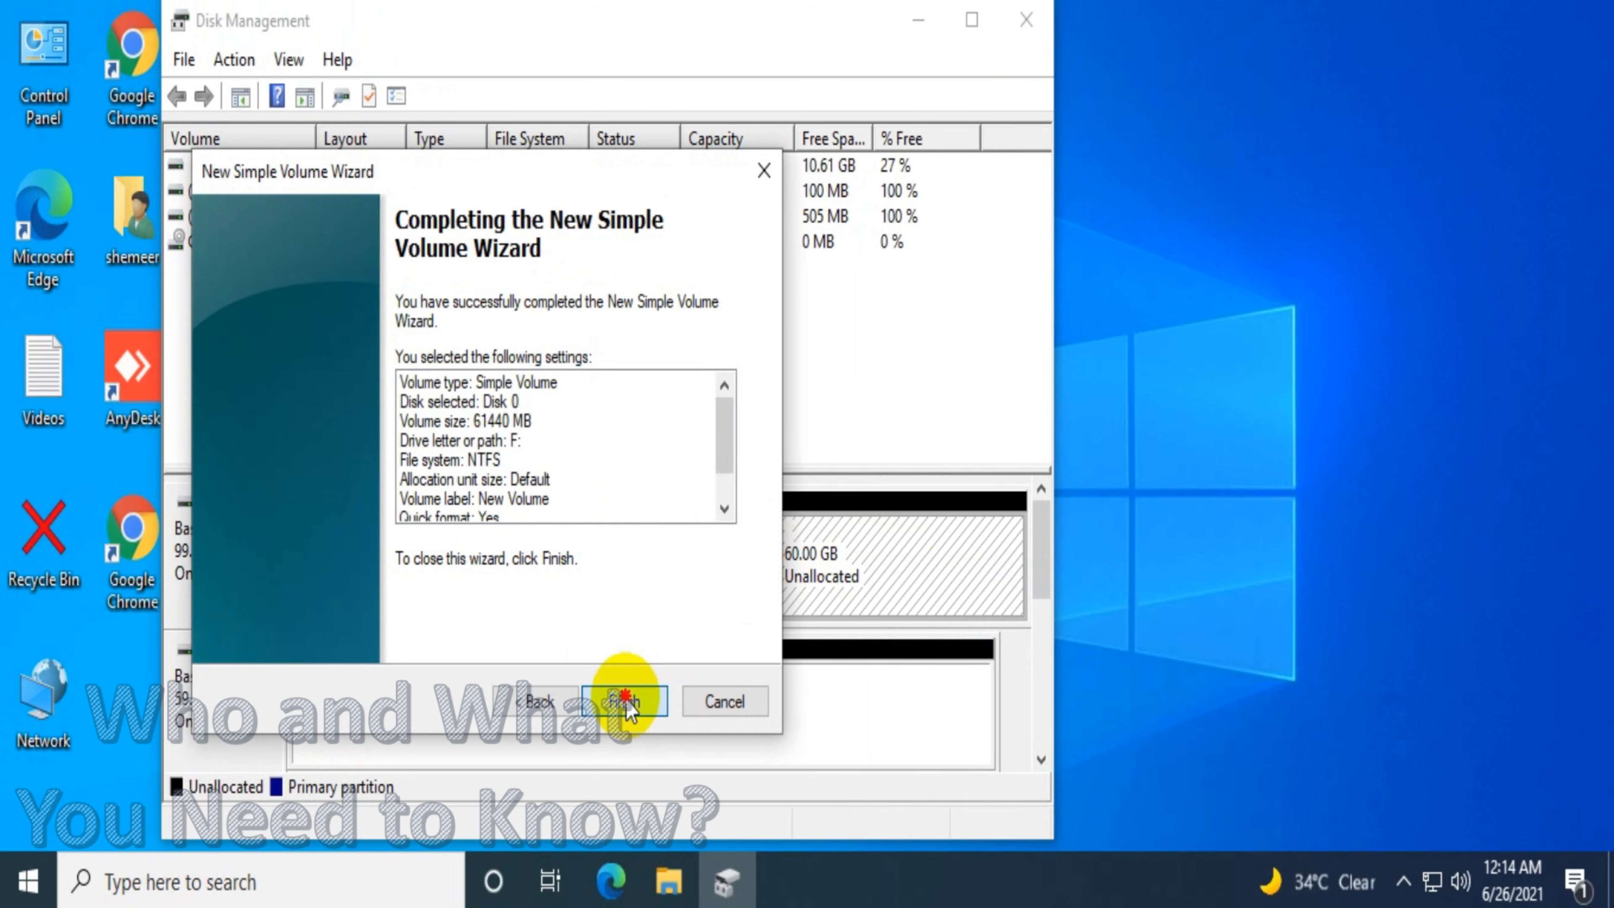
pyautogui.click(626, 701)
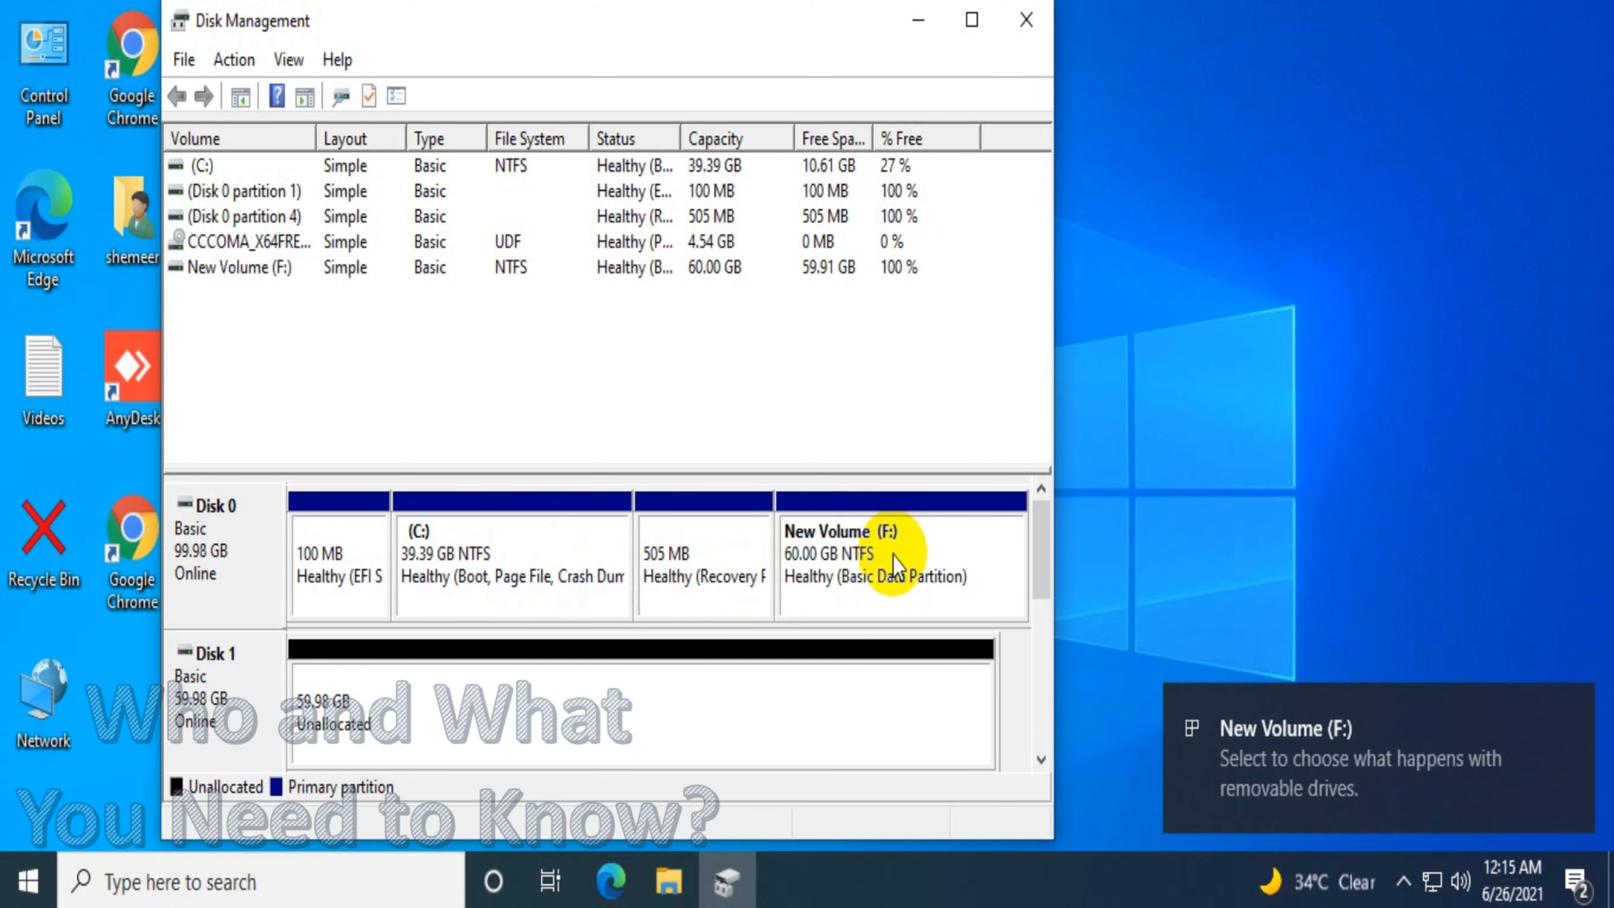
# Close Disk Management and reopen the mounted DVD Drive (E:) window
pyautogui.click(1020, 22)
pyautogui.rightClick(546, 259)
pyautogui.click(595, 344)
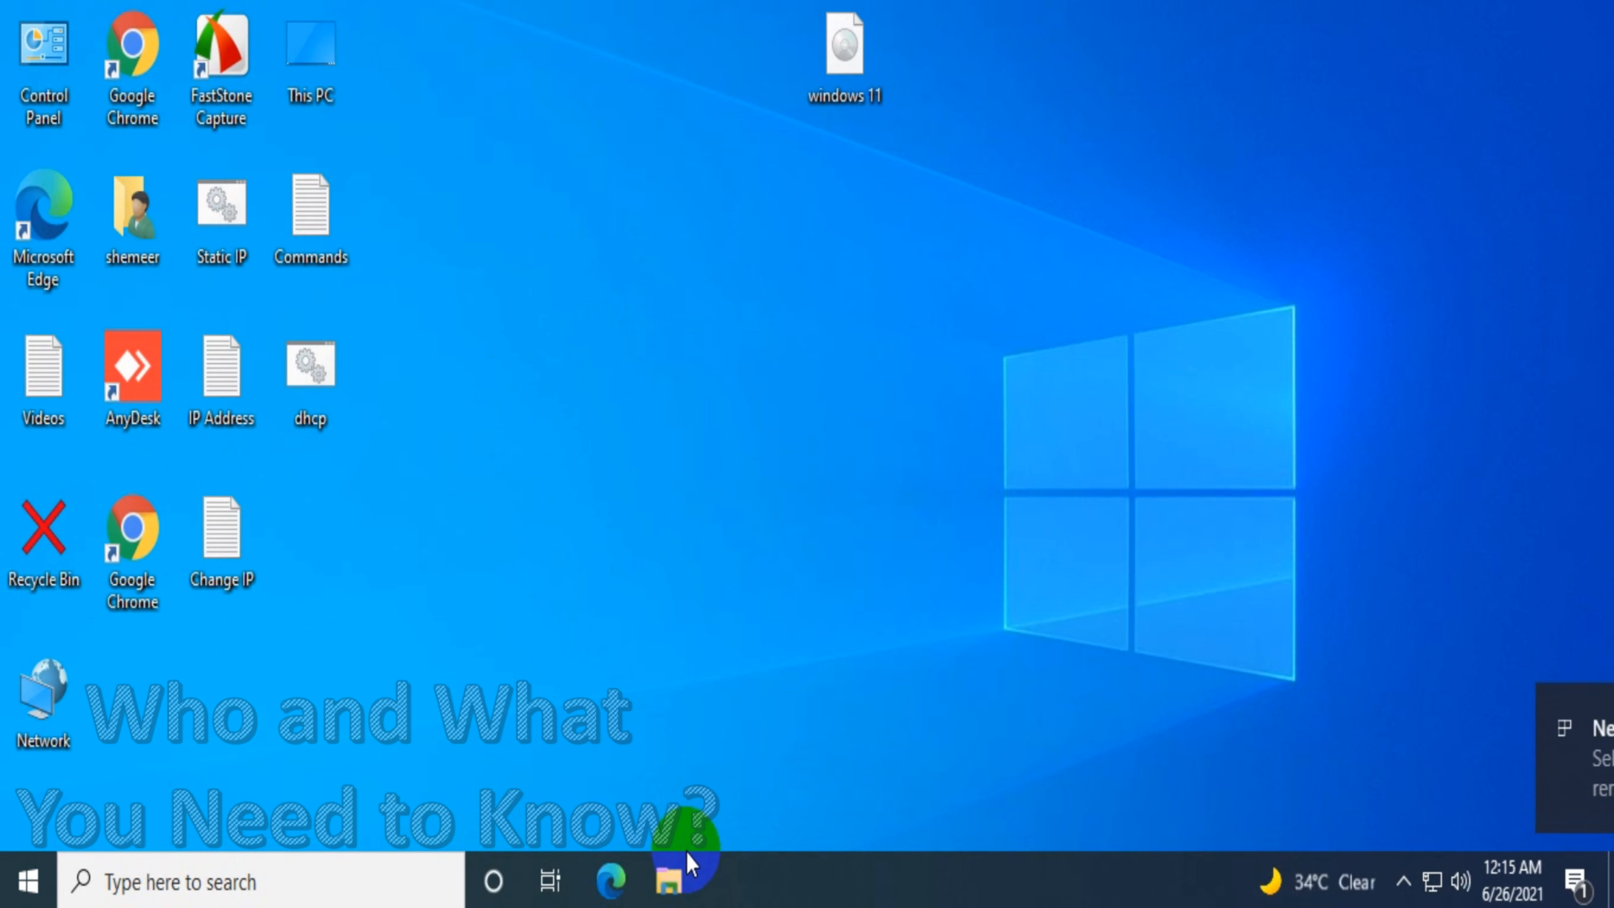
pyautogui.moveTo(689, 863)
pyautogui.click(652, 745)
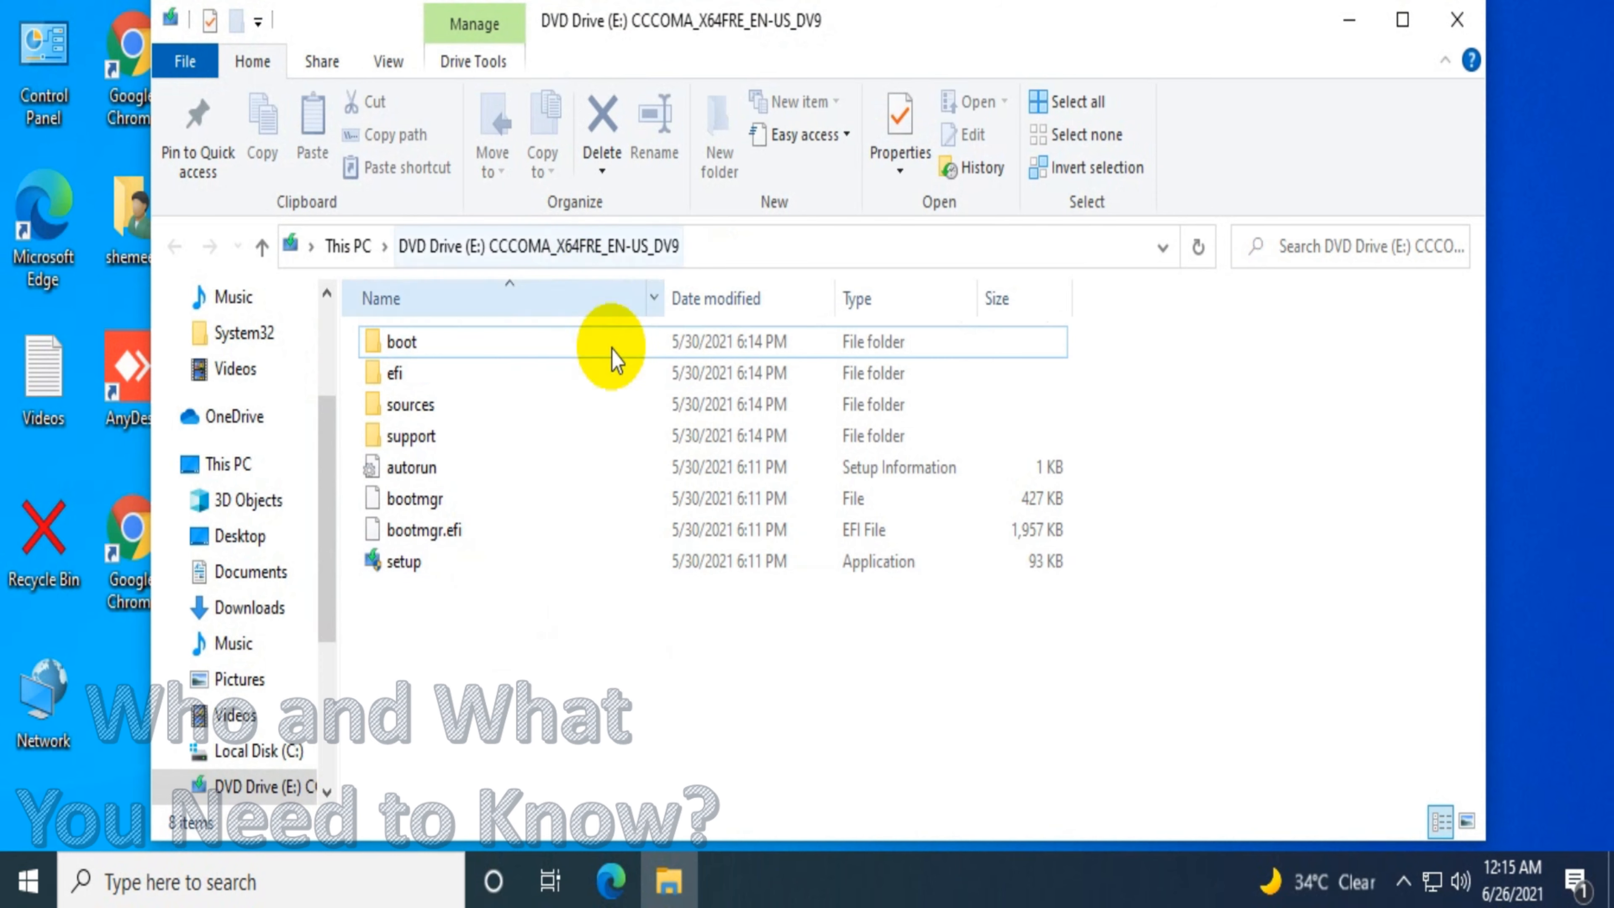
# Run setup from the mounted drive as administrator and allow it to make changes
pyautogui.doubleClick(478, 576)
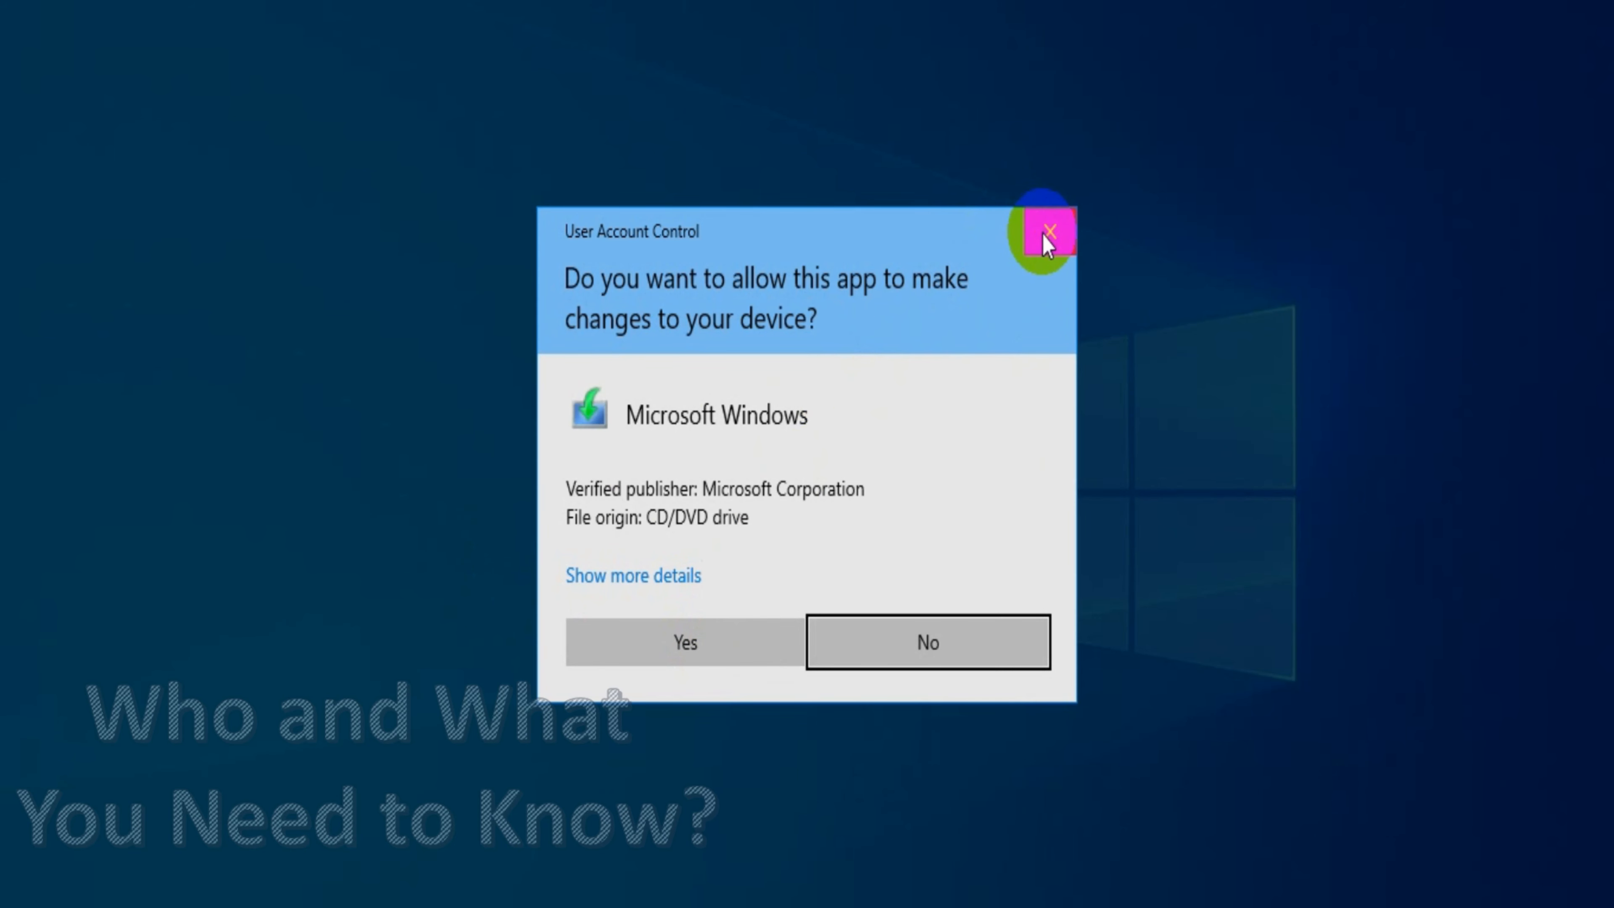
pyautogui.click(1047, 235)
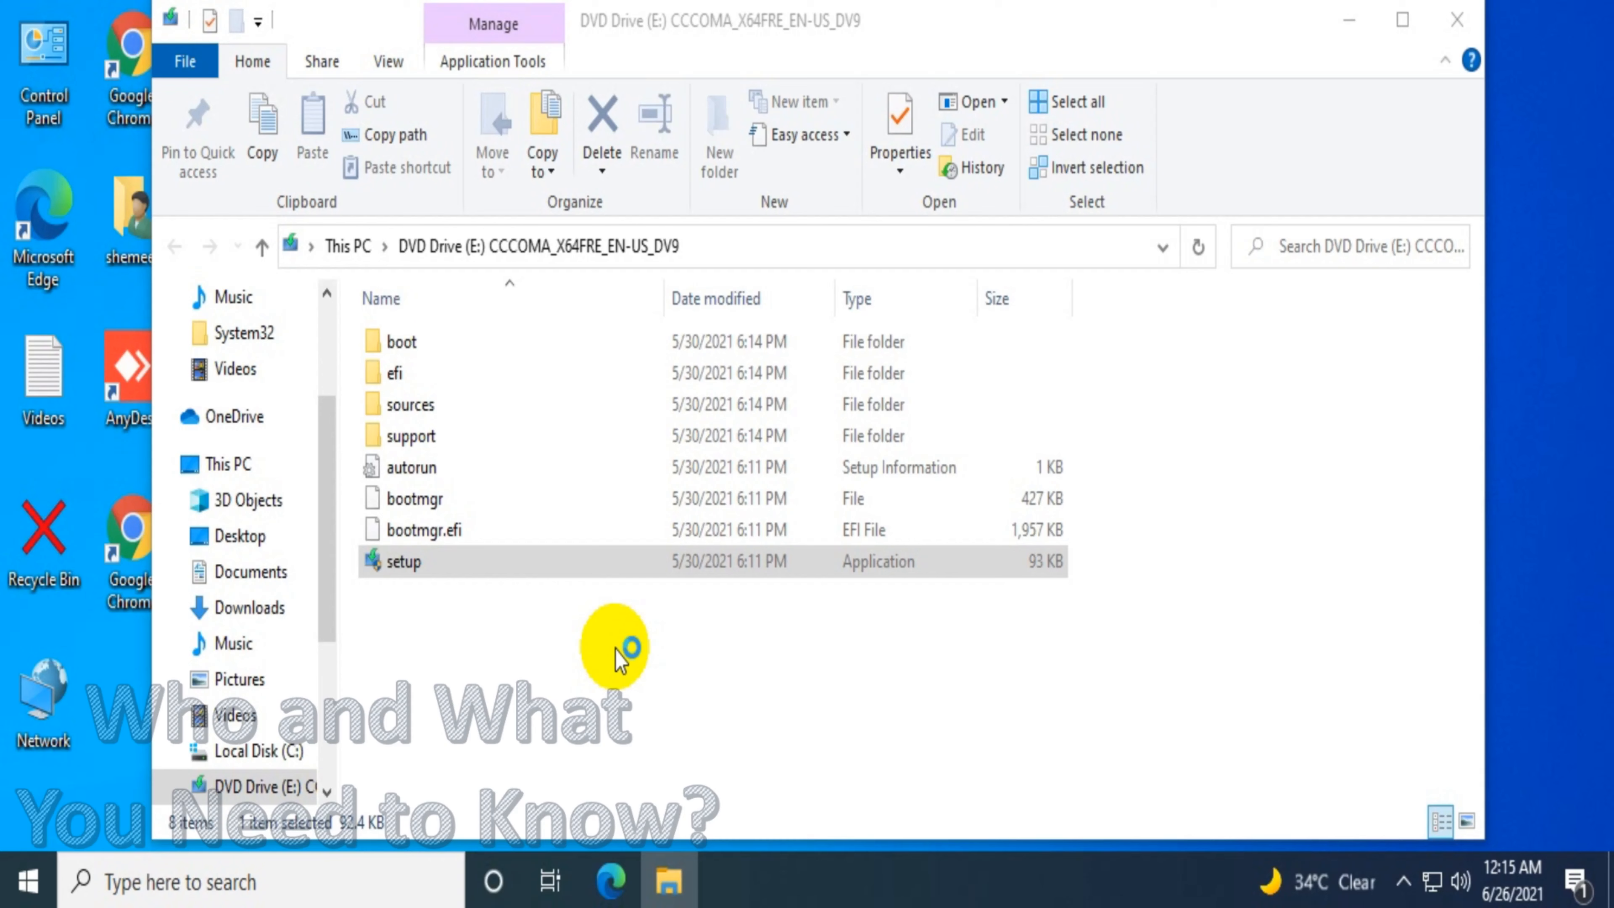
pyautogui.rightClick(525, 570)
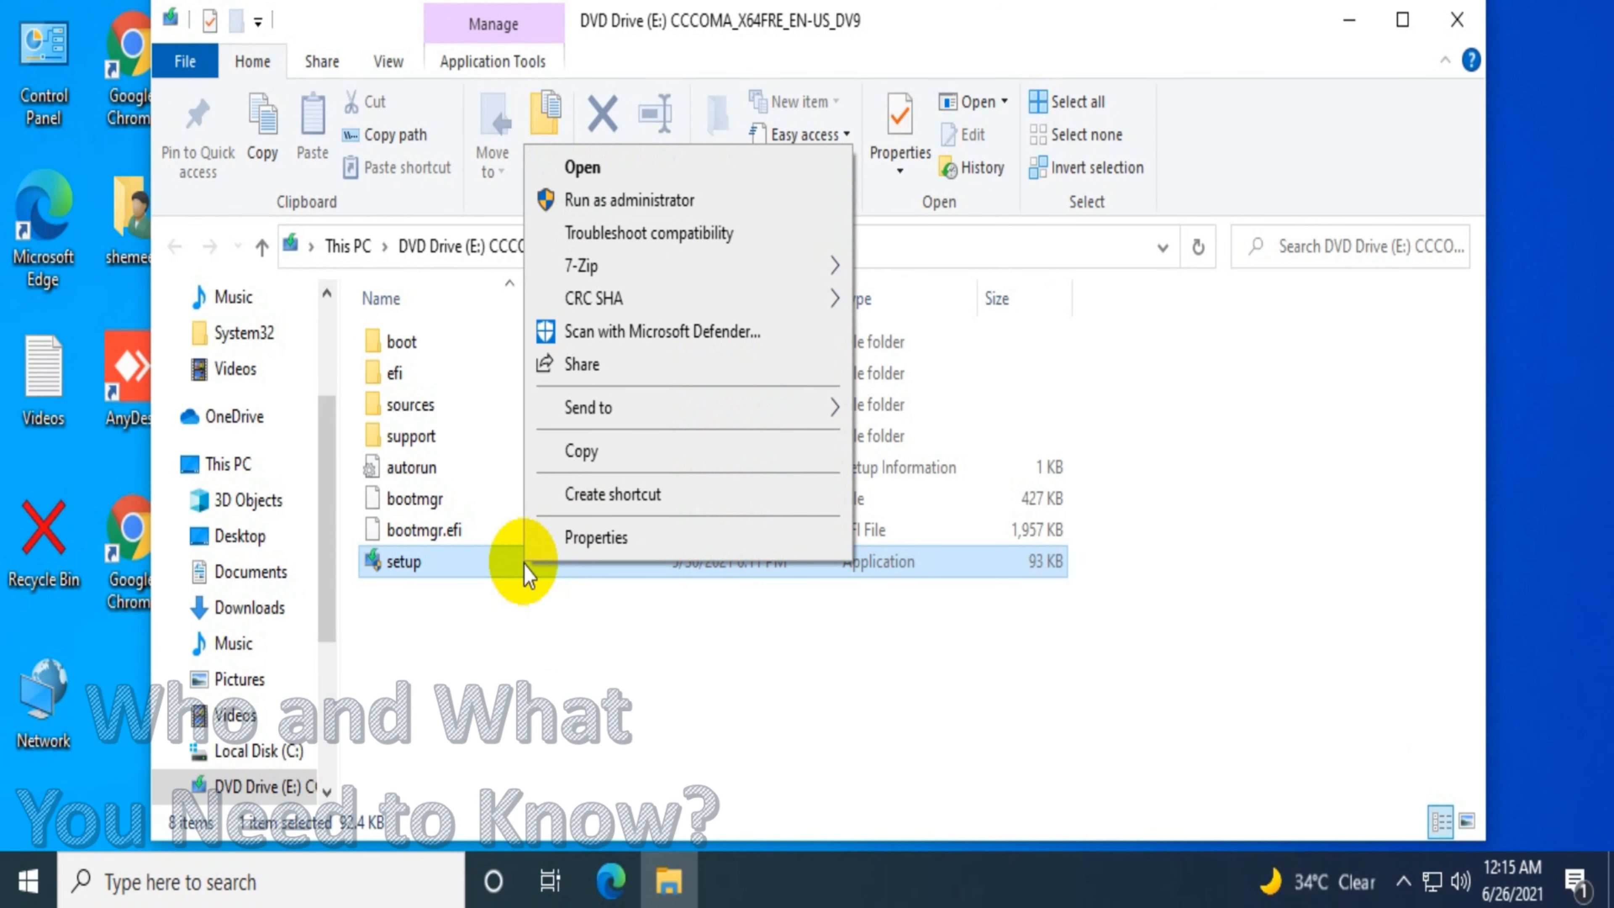
pyautogui.click(653, 198)
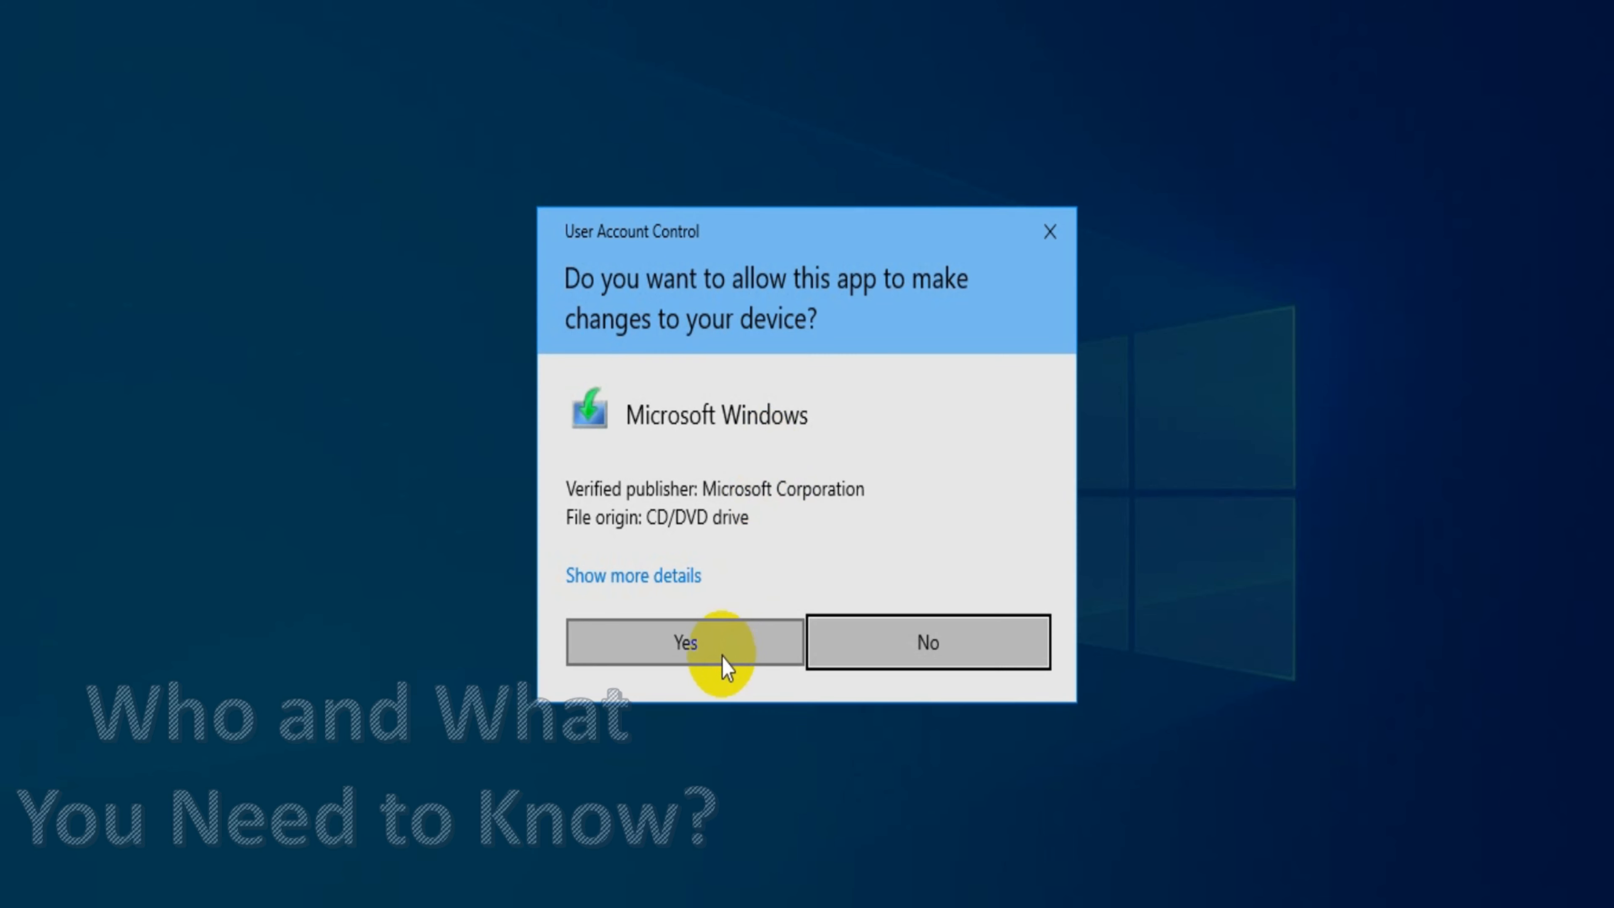
pyautogui.click(722, 655)
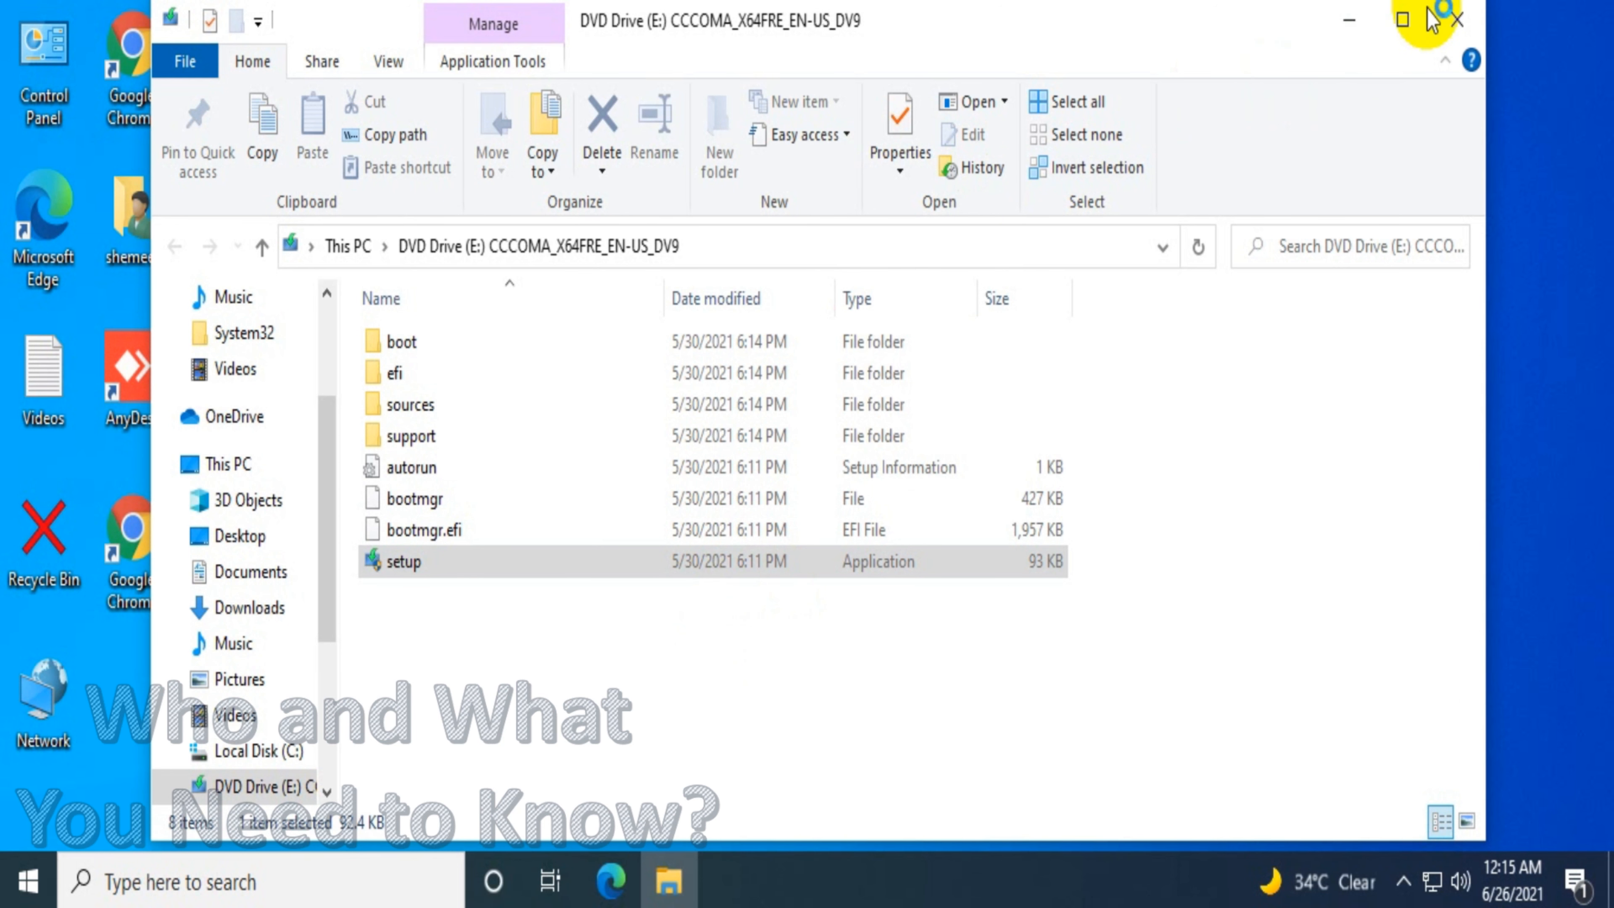
pyautogui.click(1457, 20)
pyautogui.rightClick(909, 243)
pyautogui.click(985, 326)
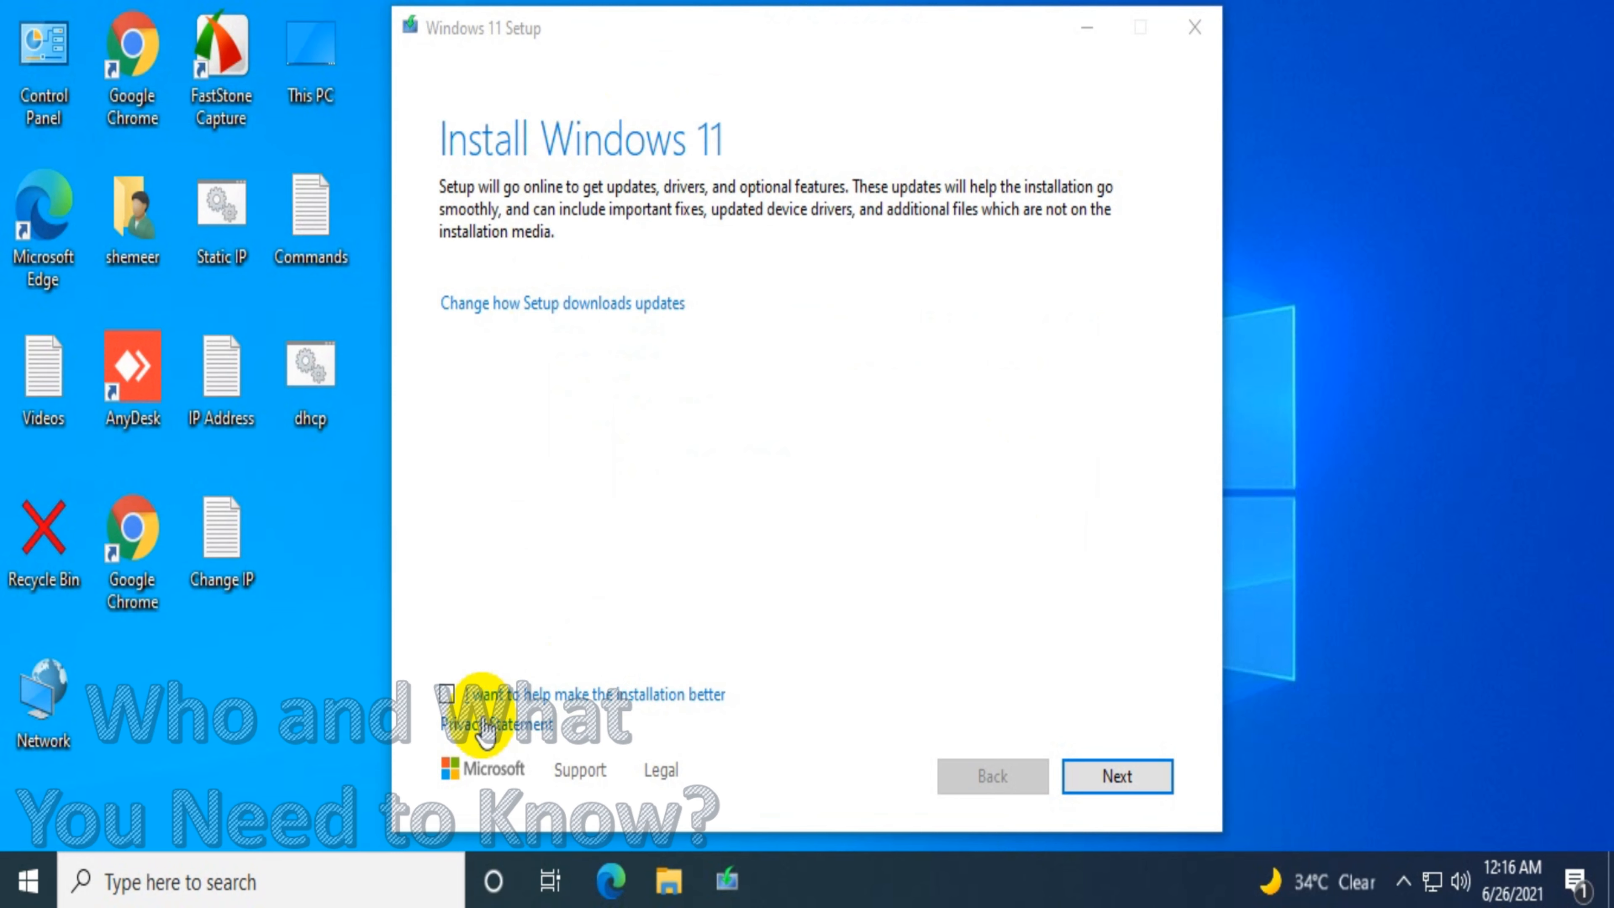
# Clear the option to help make the installation better, continue, and accept the license terms
pyautogui.click(443, 695)
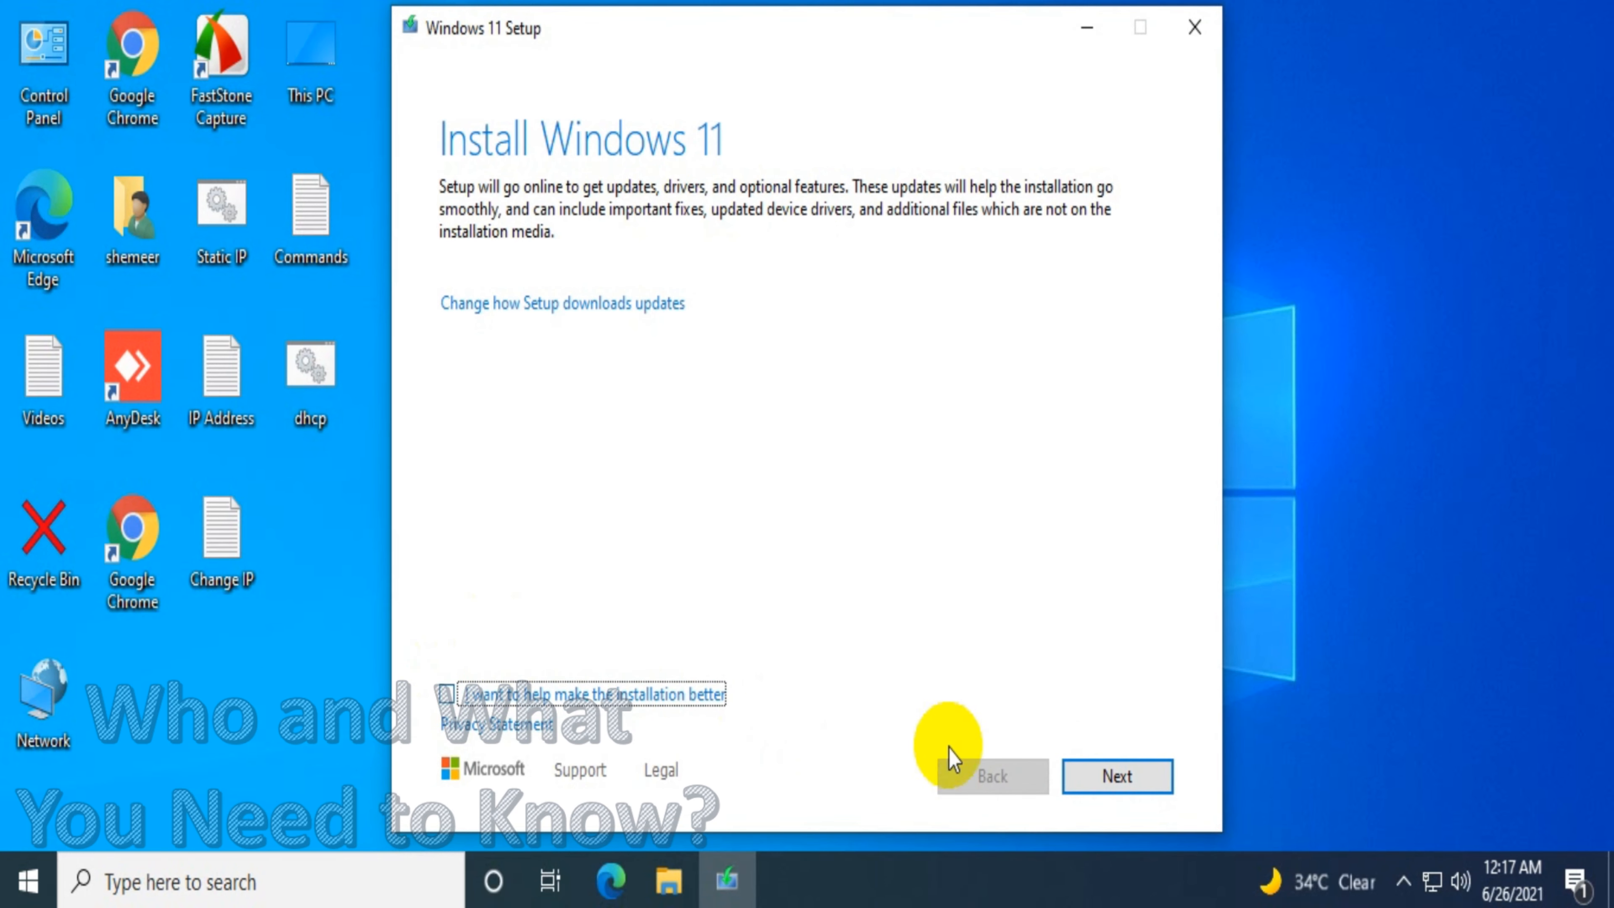
pyautogui.click(1117, 777)
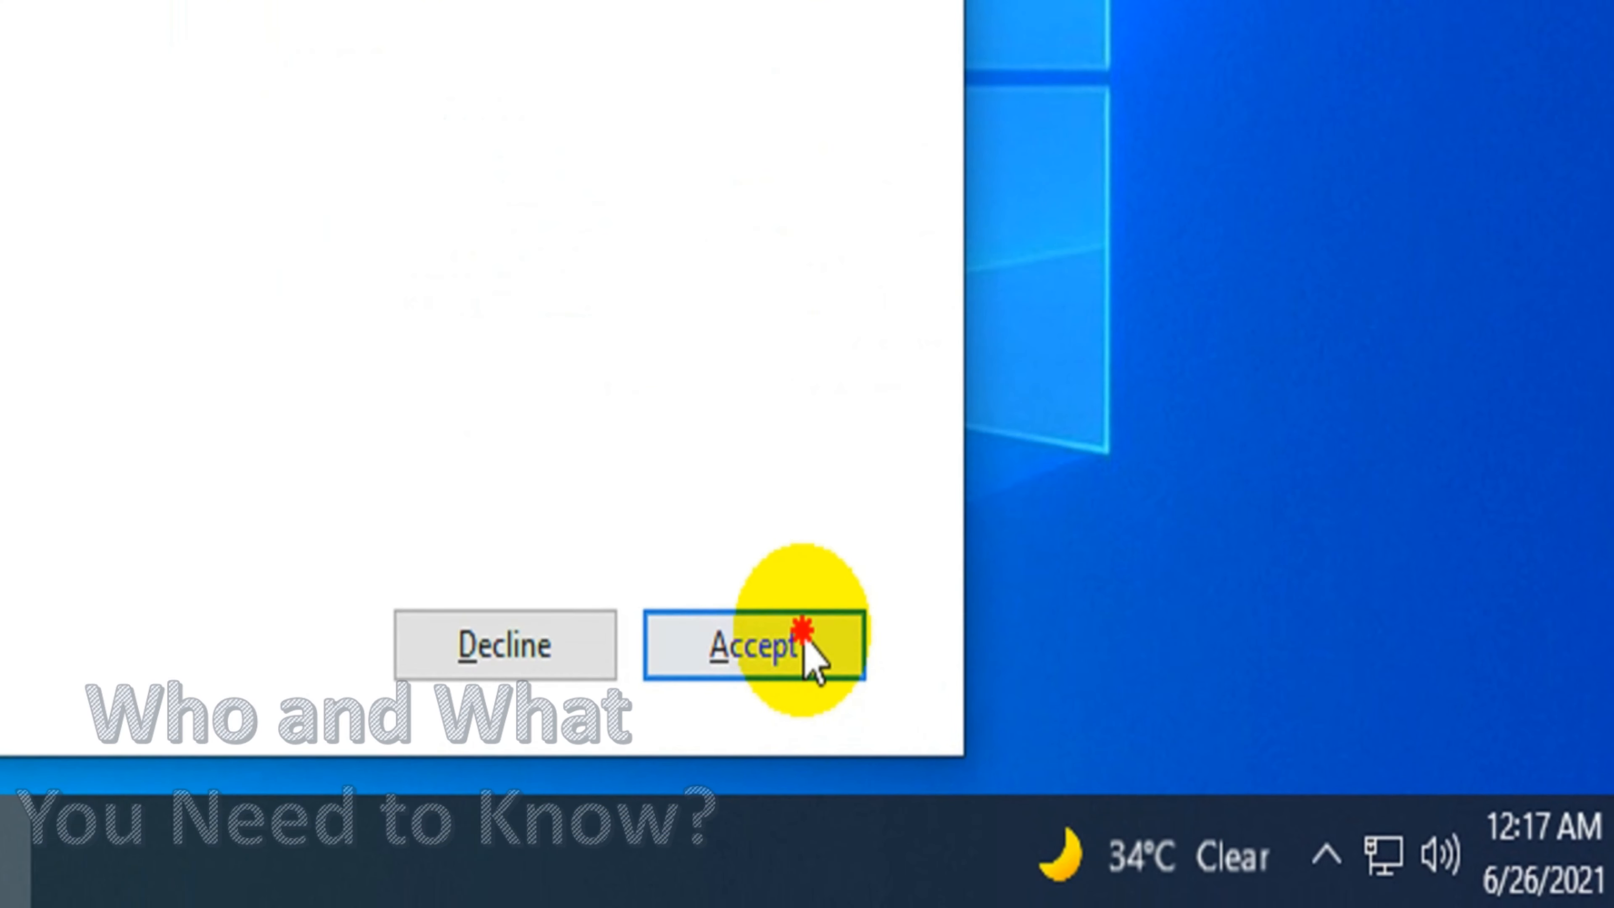
pyautogui.click(804, 636)
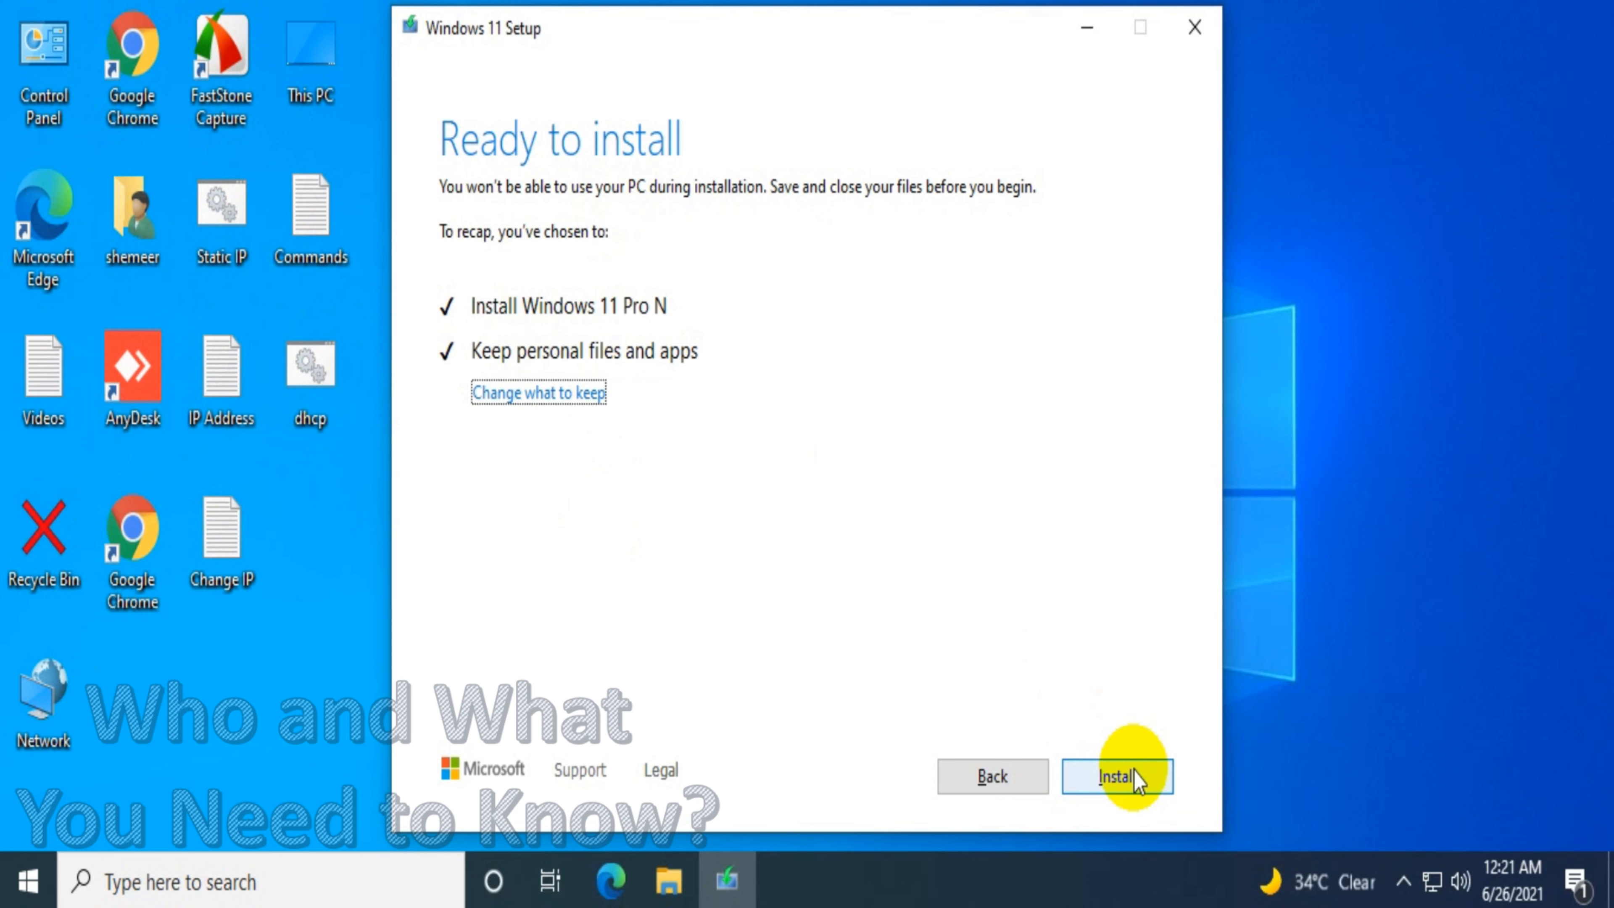
pyautogui.click(550, 400)
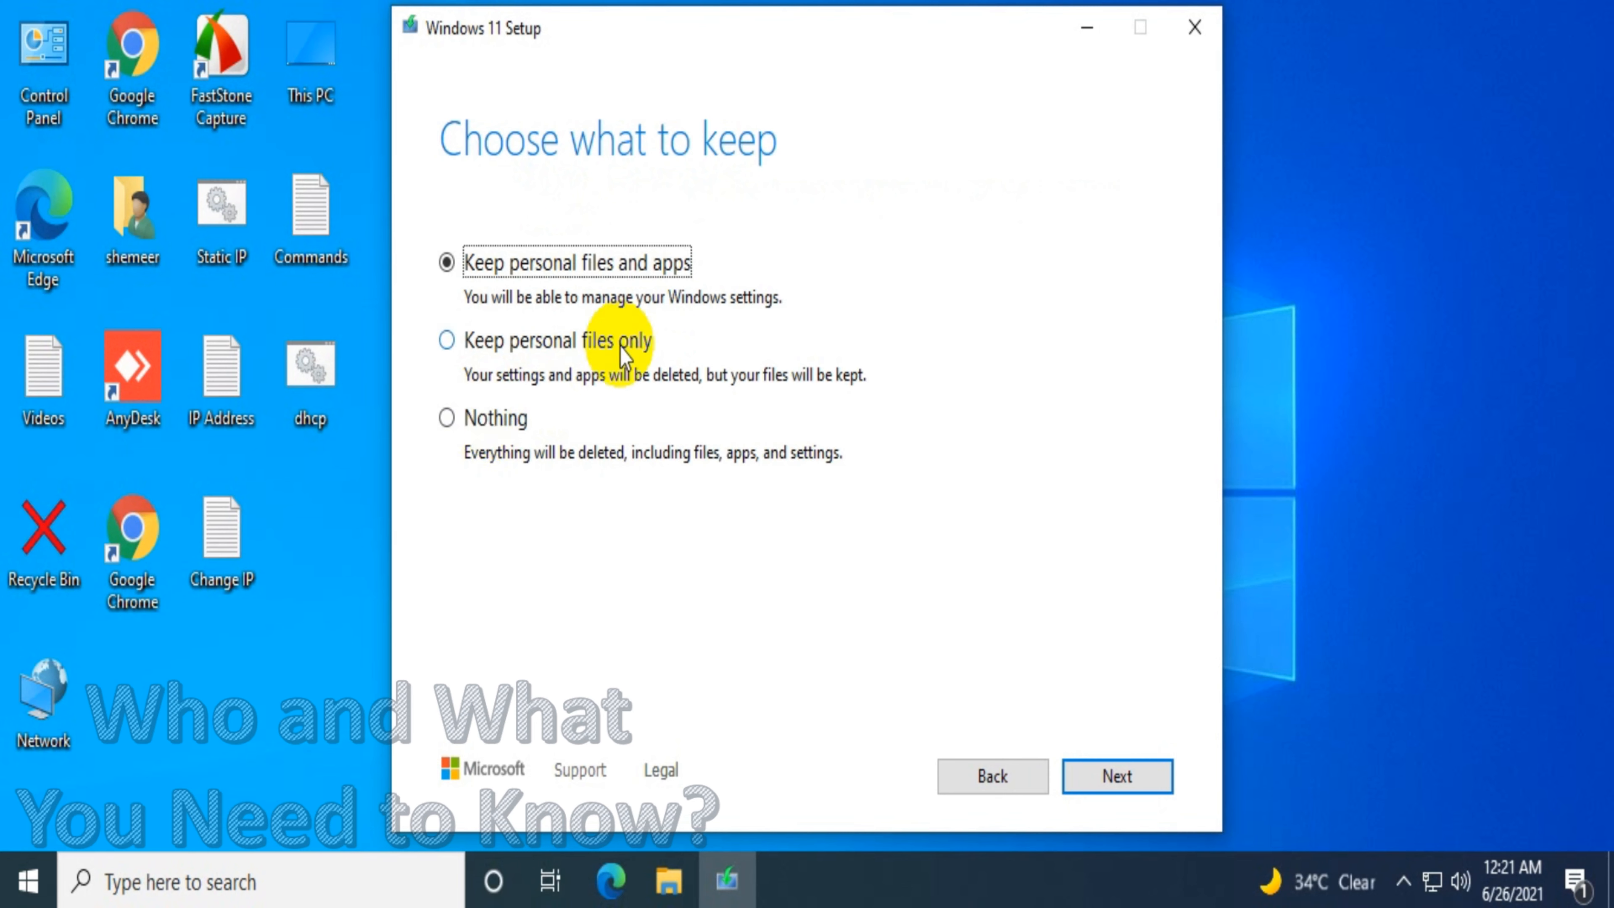
pyautogui.click(562, 346)
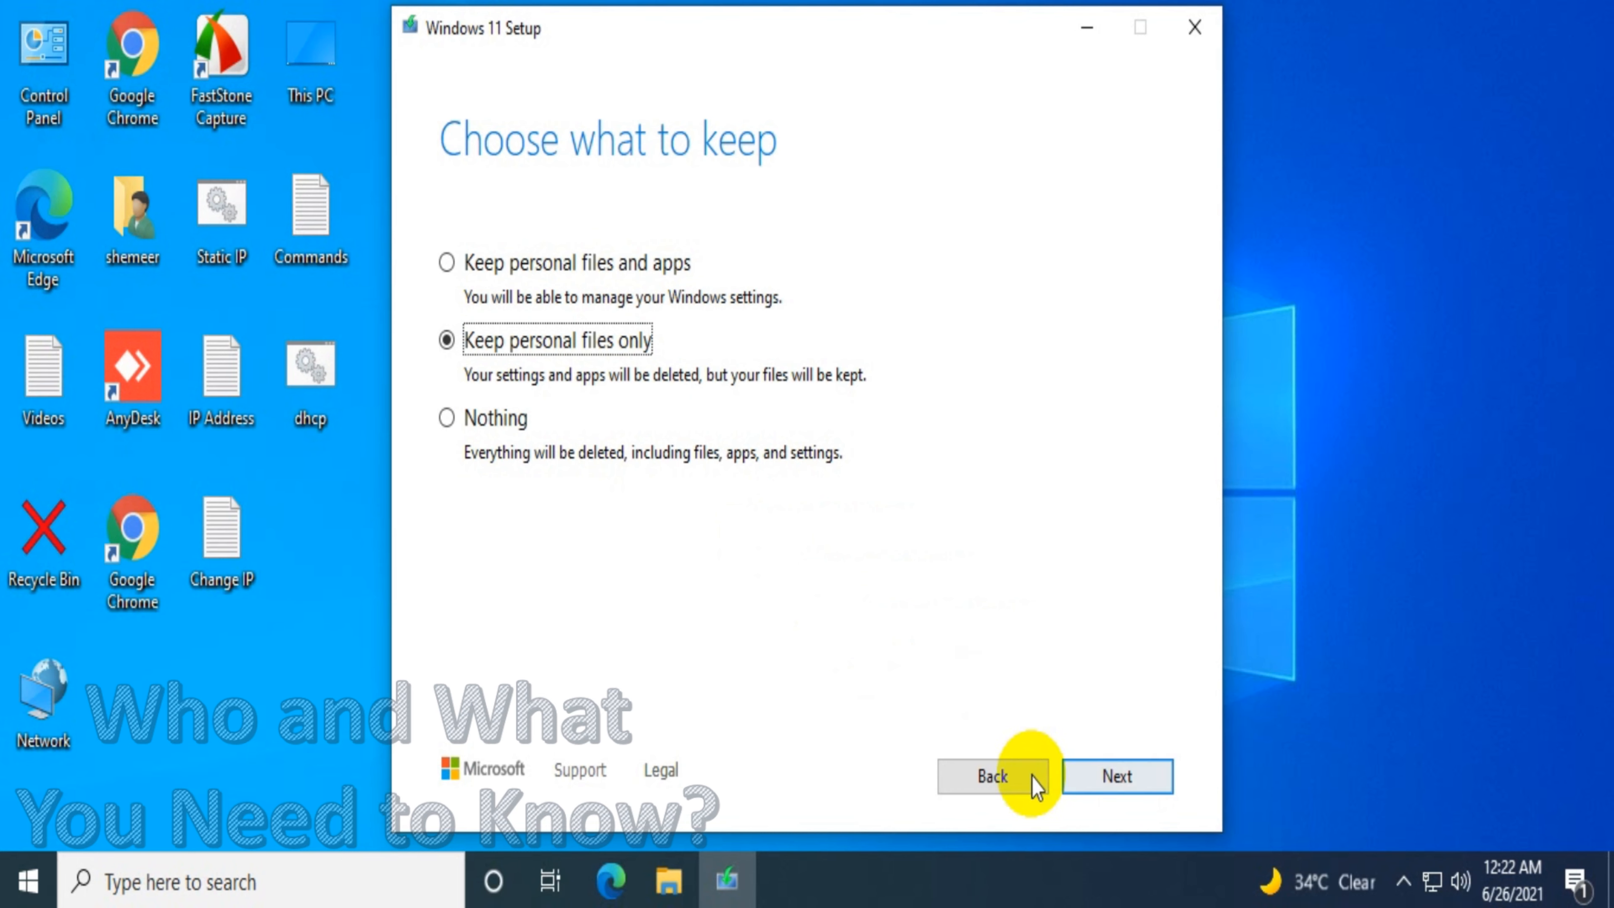
pyautogui.click(963, 777)
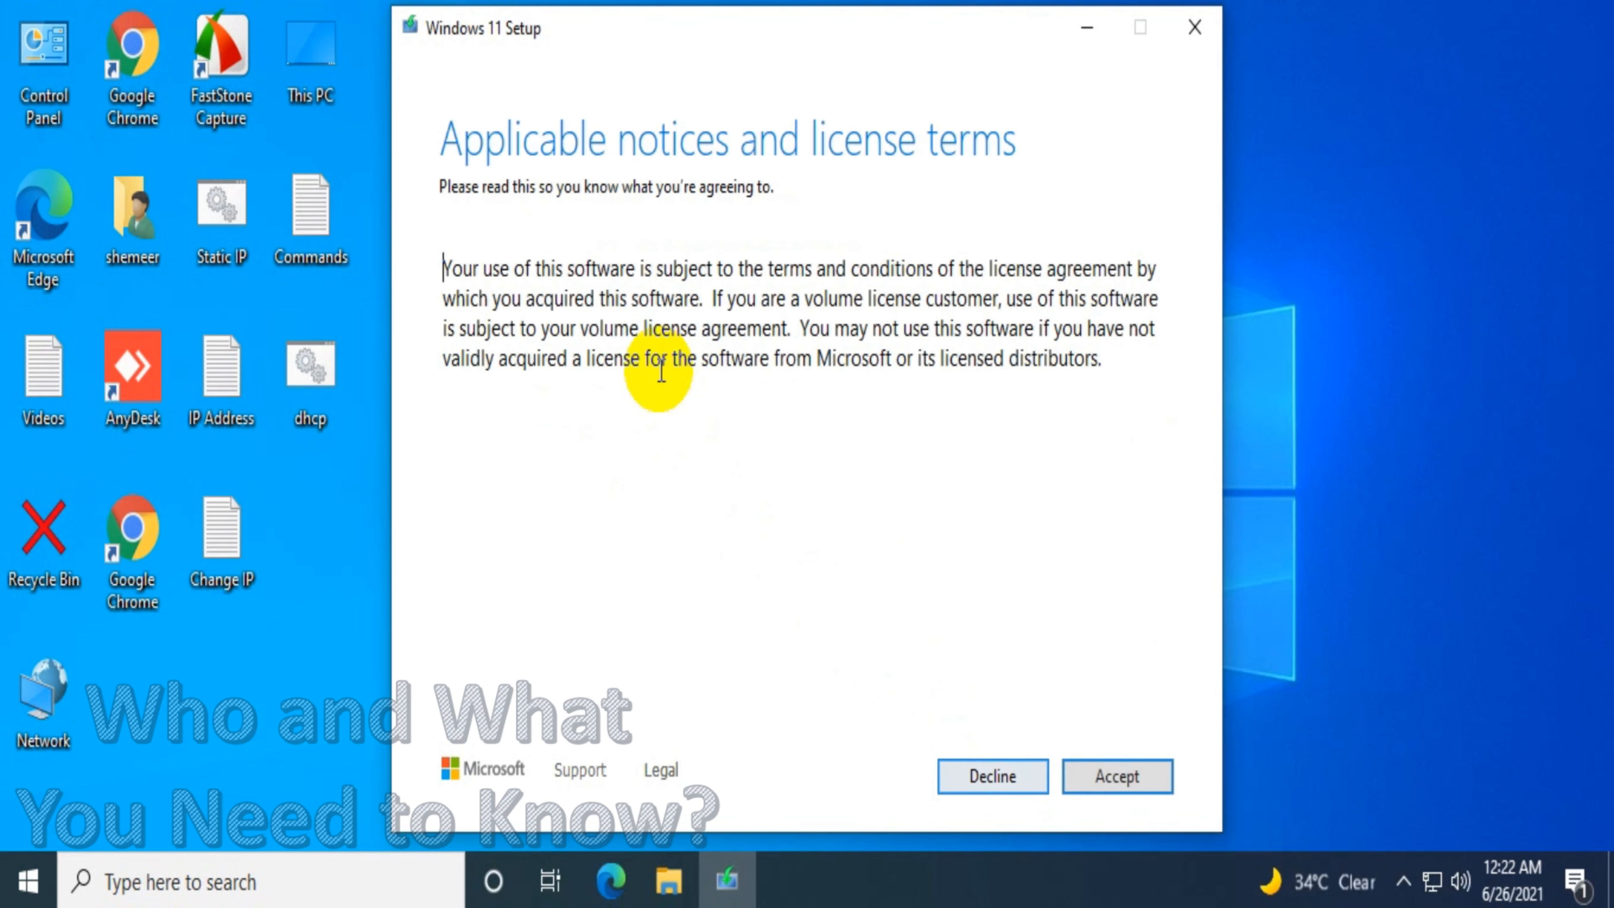
pyautogui.click(1134, 789)
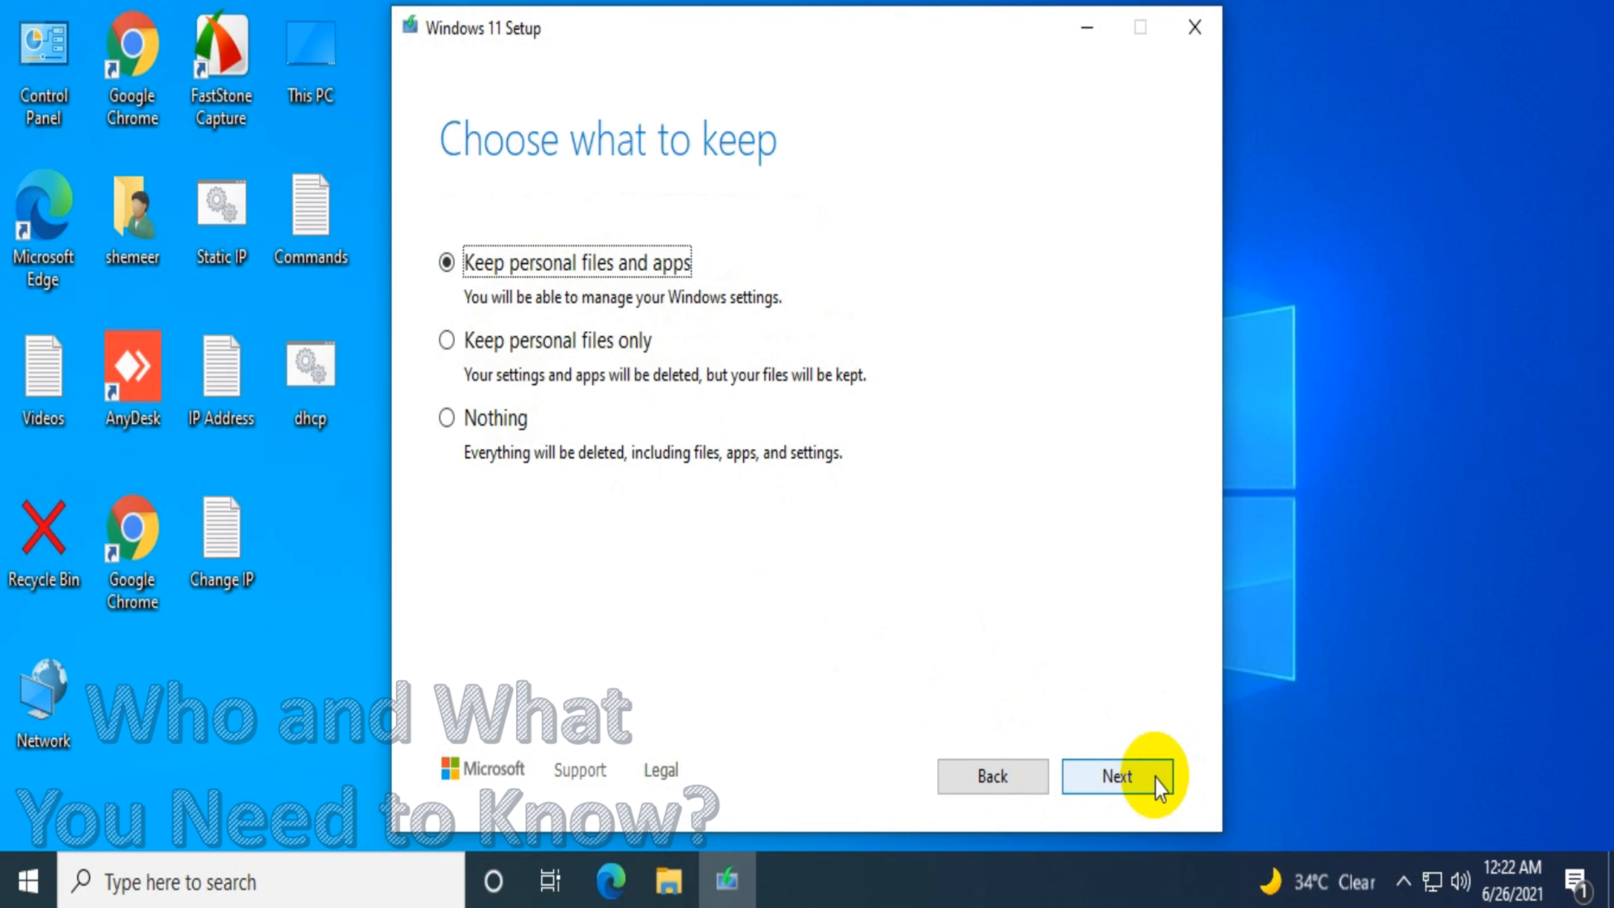
# Keep personal files and apps and start installing Windows 11 Pro N
pyautogui.click(1160, 789)
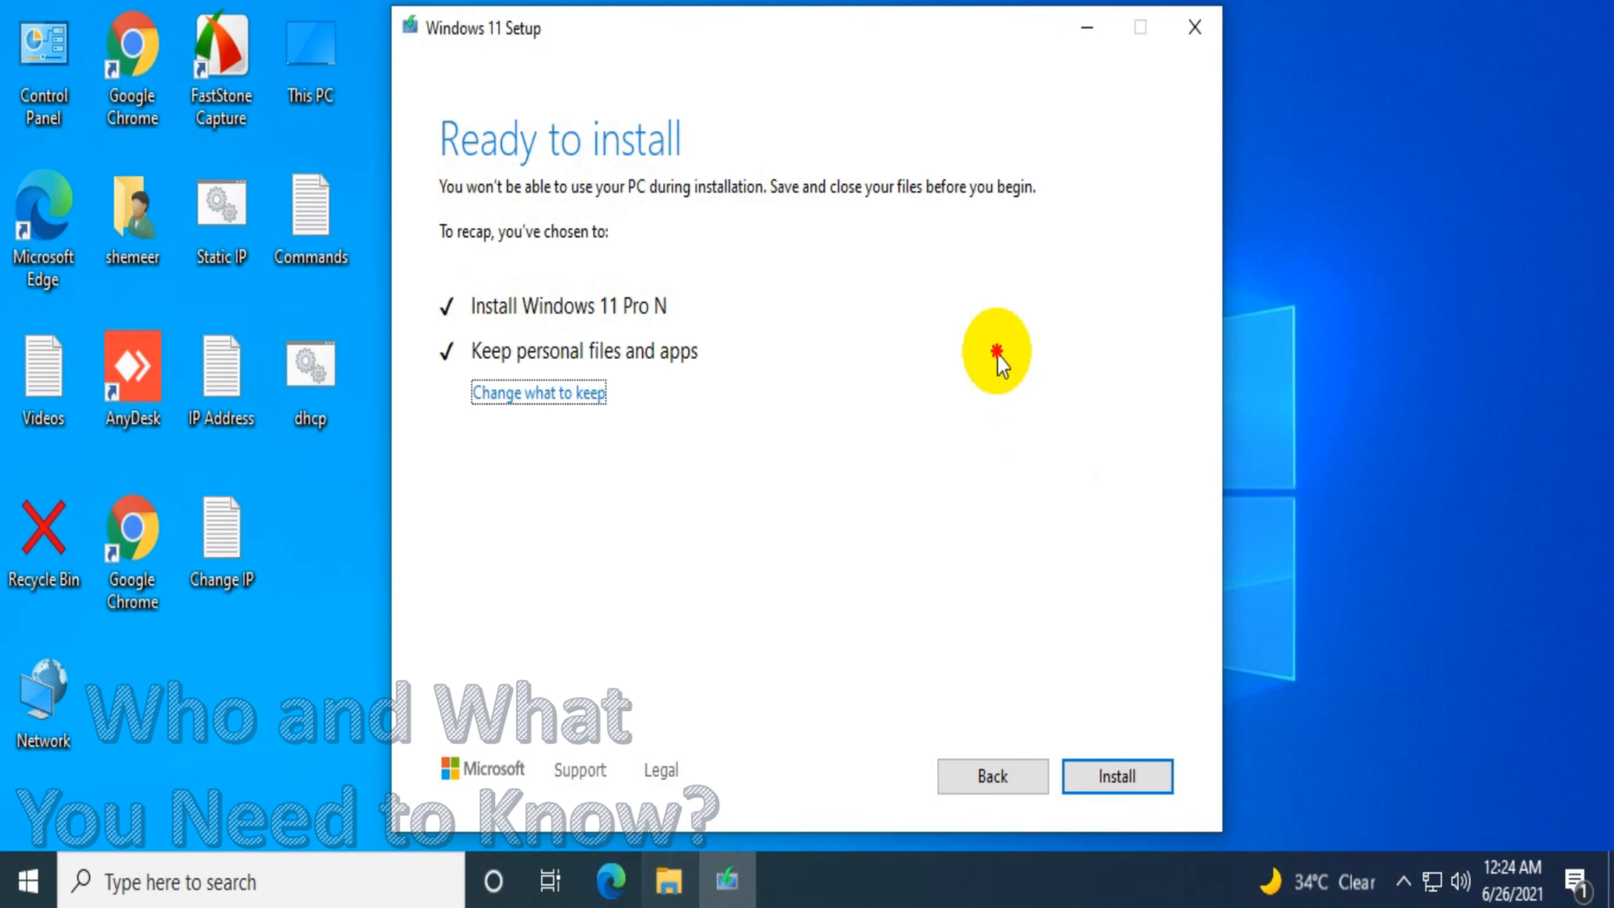
pyautogui.click(1108, 785)
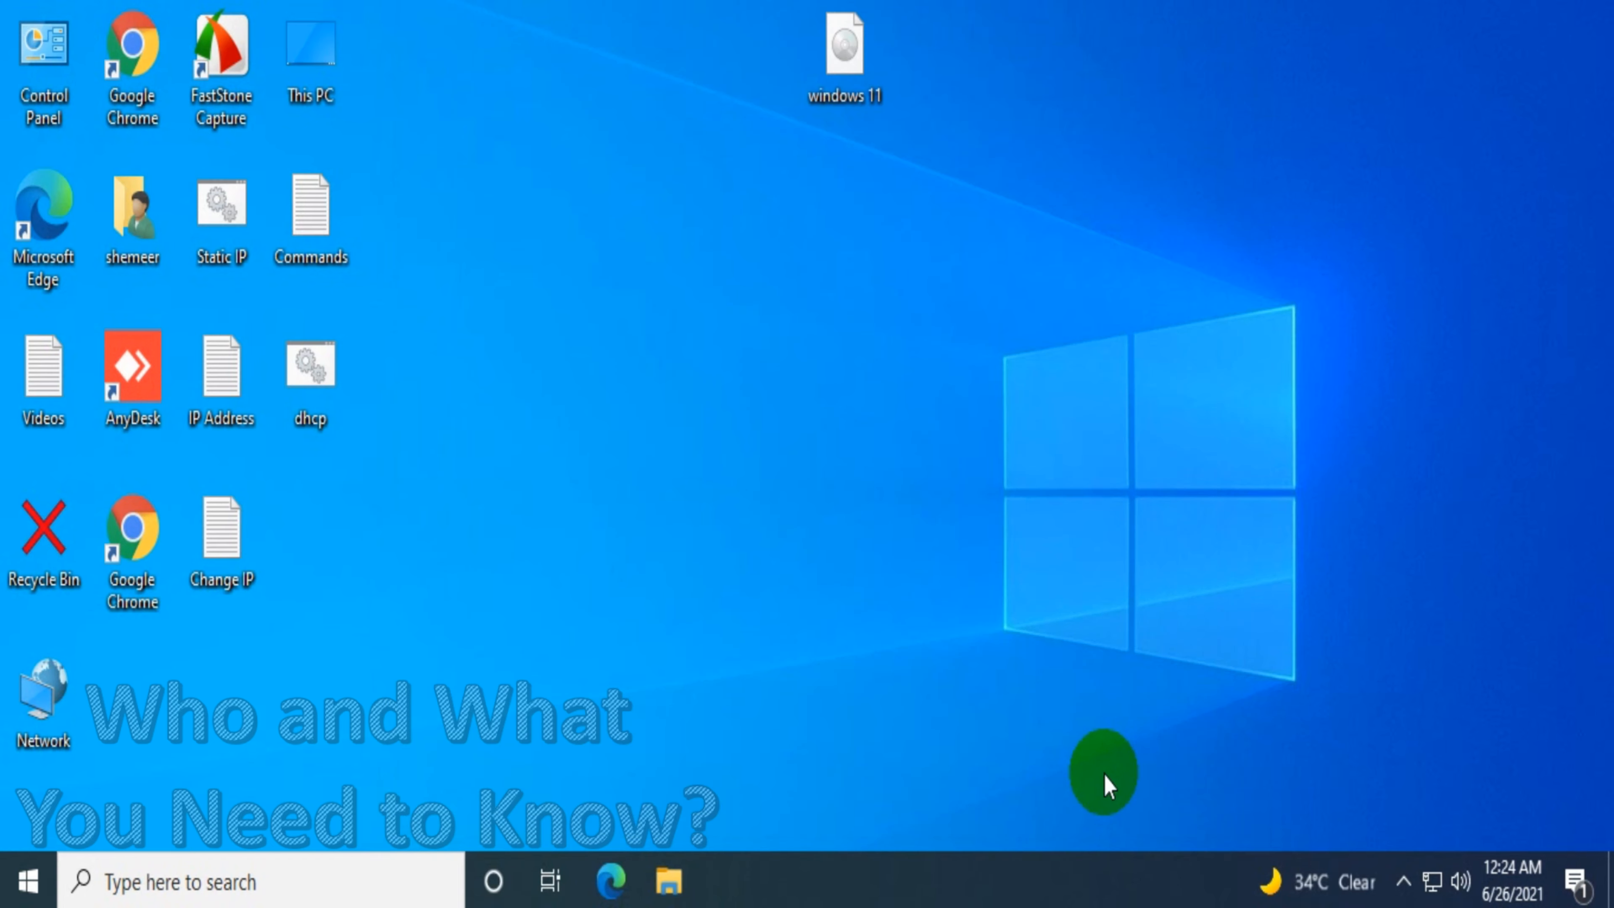